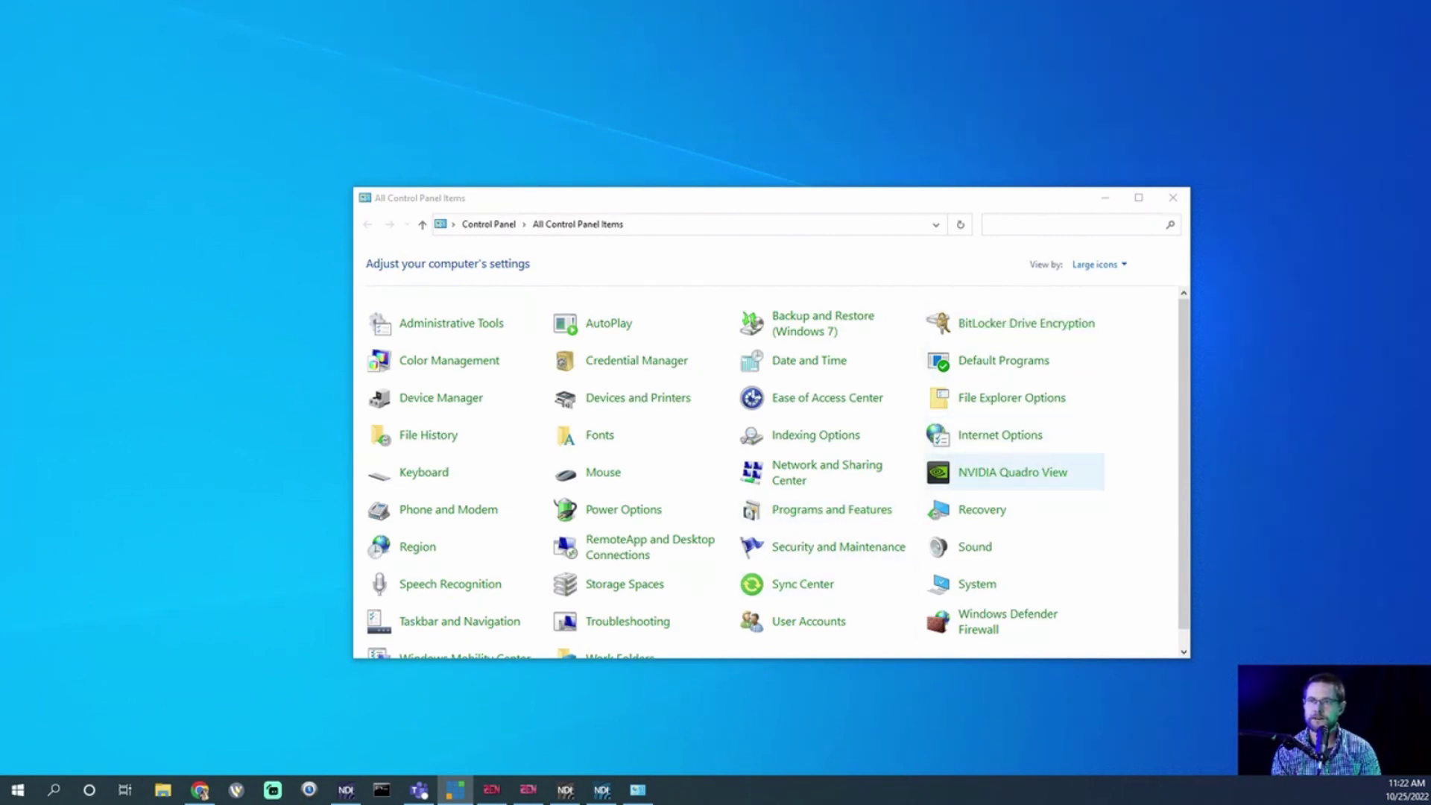
Maximize Network and Sharing Center, list all 8 adapters, and show the Internet adapter's status
click(828, 472)
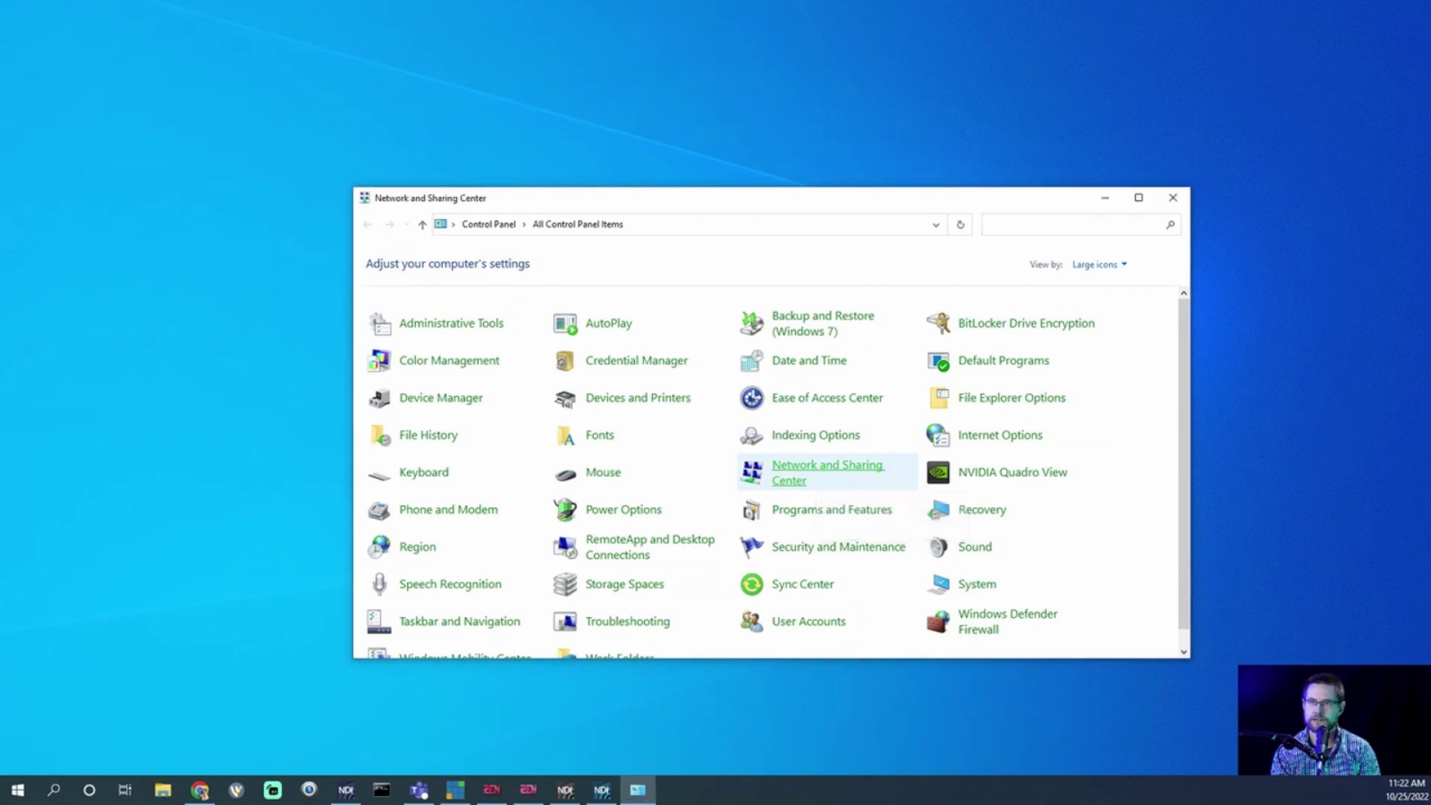
key(super+Up)
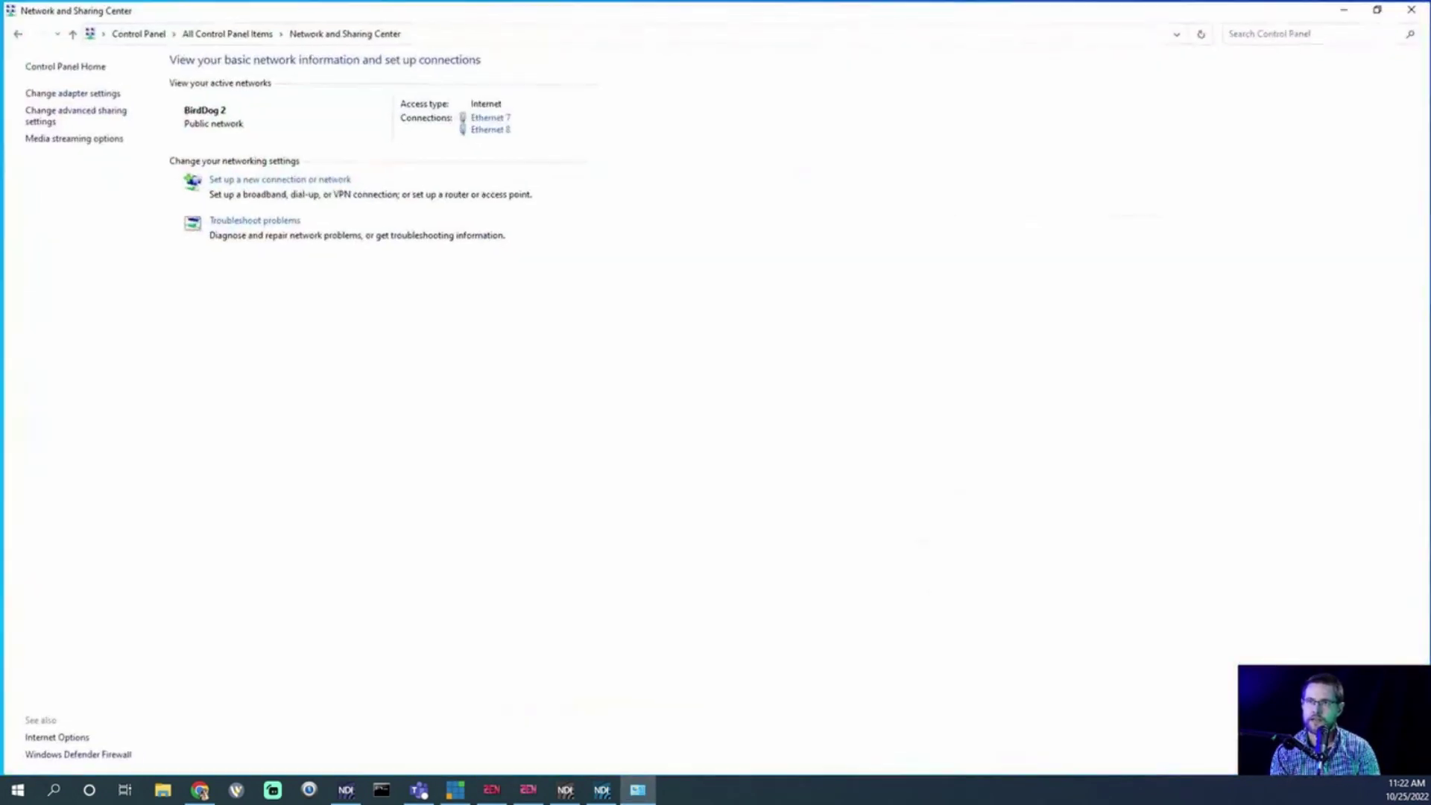
click(69, 91)
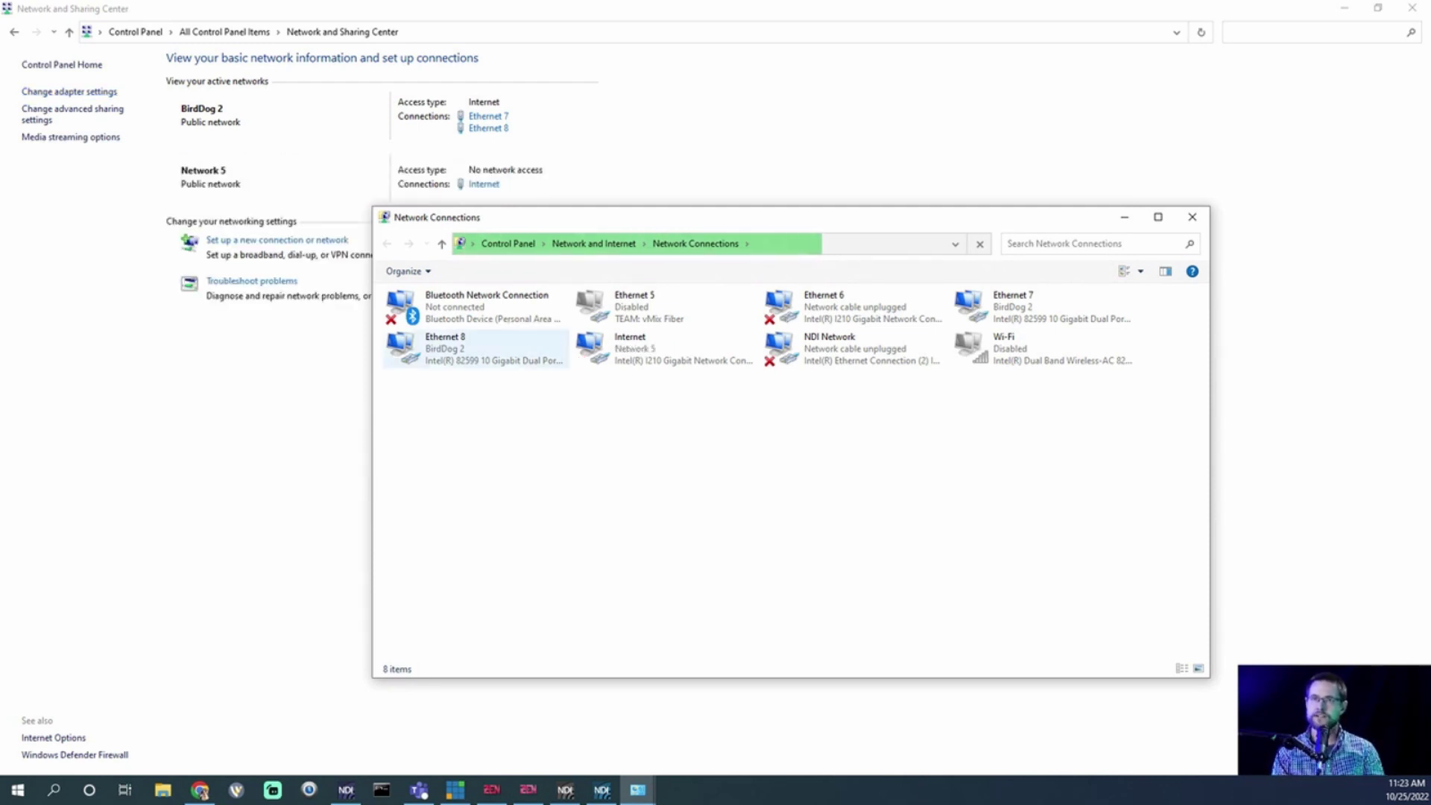
click(629, 344)
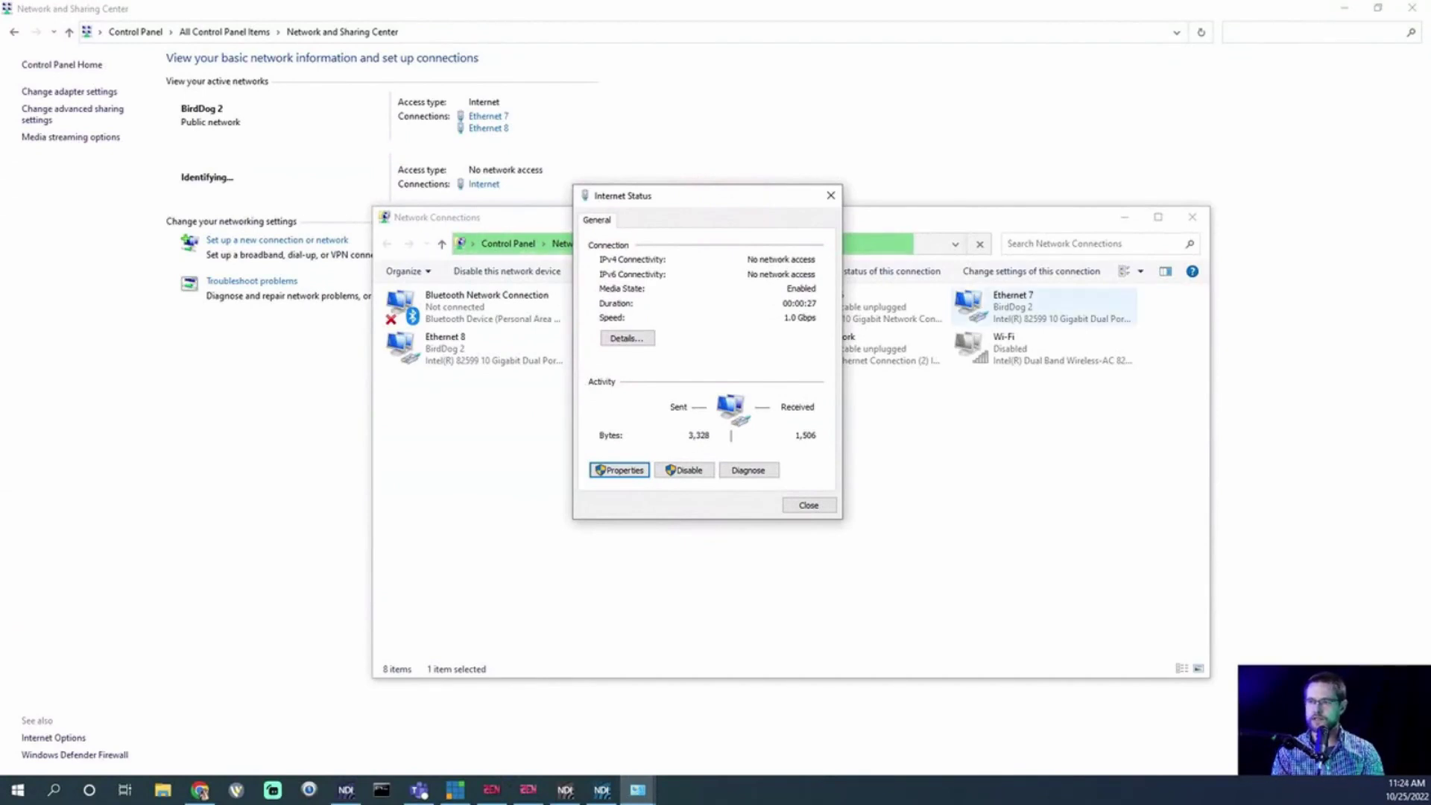
Open the Internet adapter's TCP/IPv4 properties and choose 'Use the following IP address'
drag(715, 198, 932, 206)
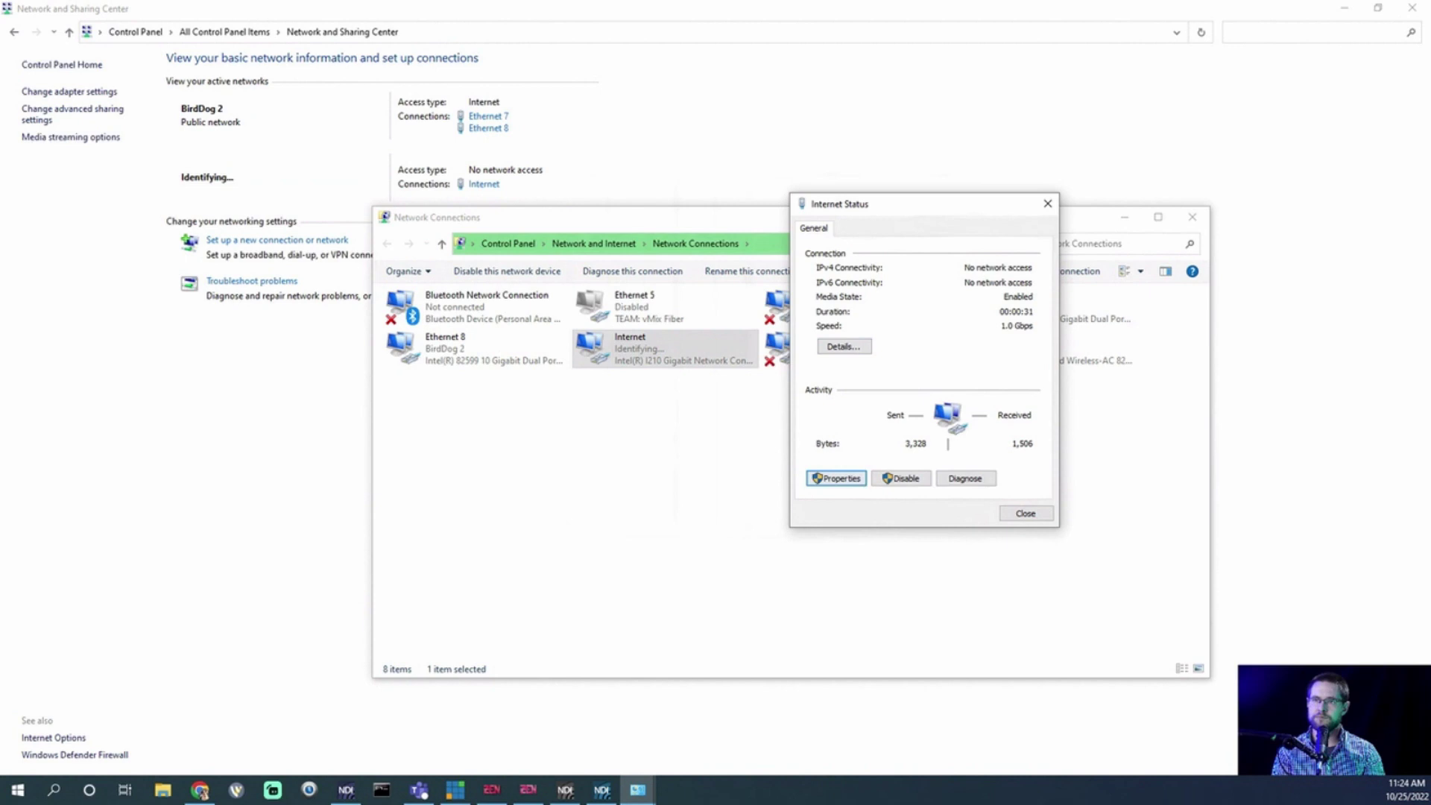
key(Return)
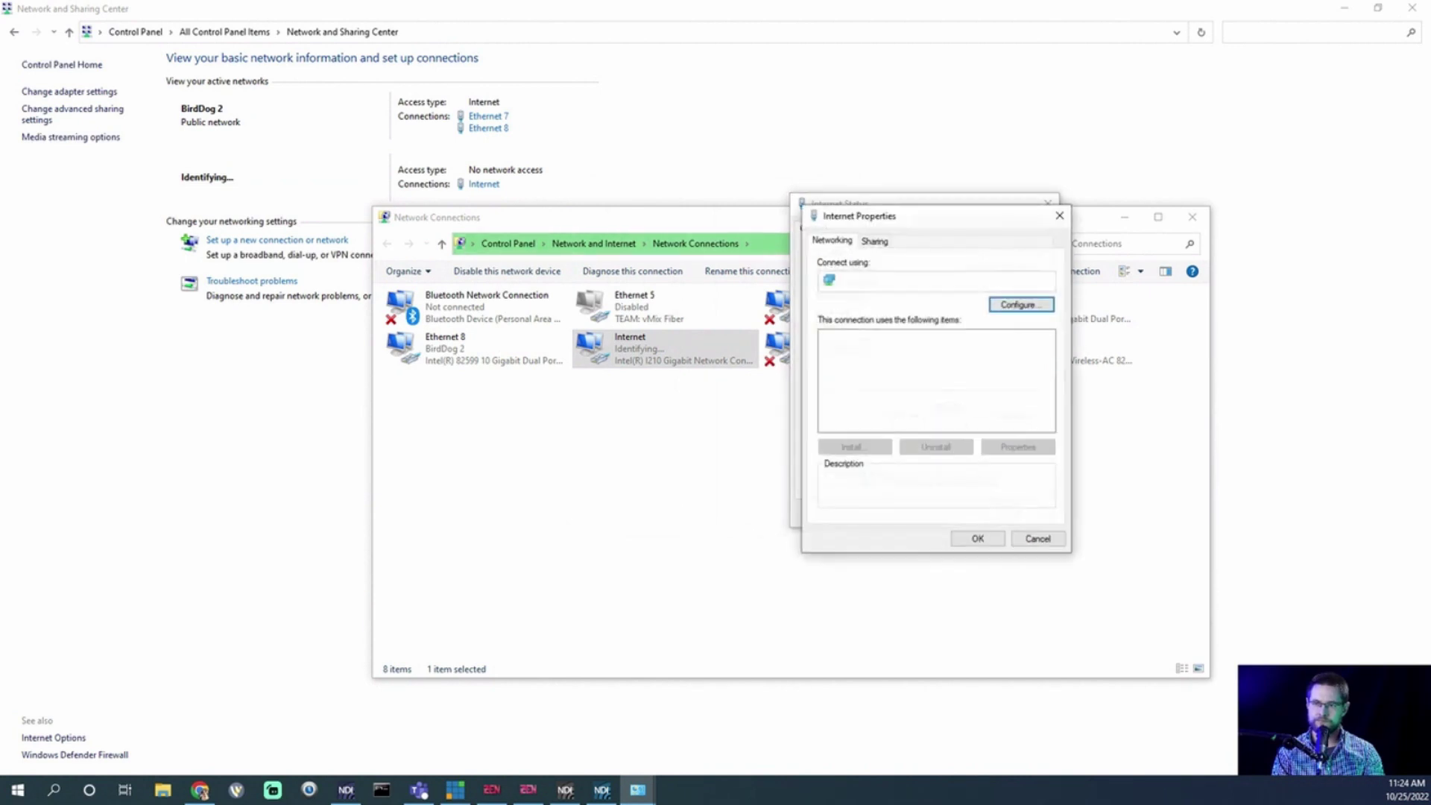
click(917, 387)
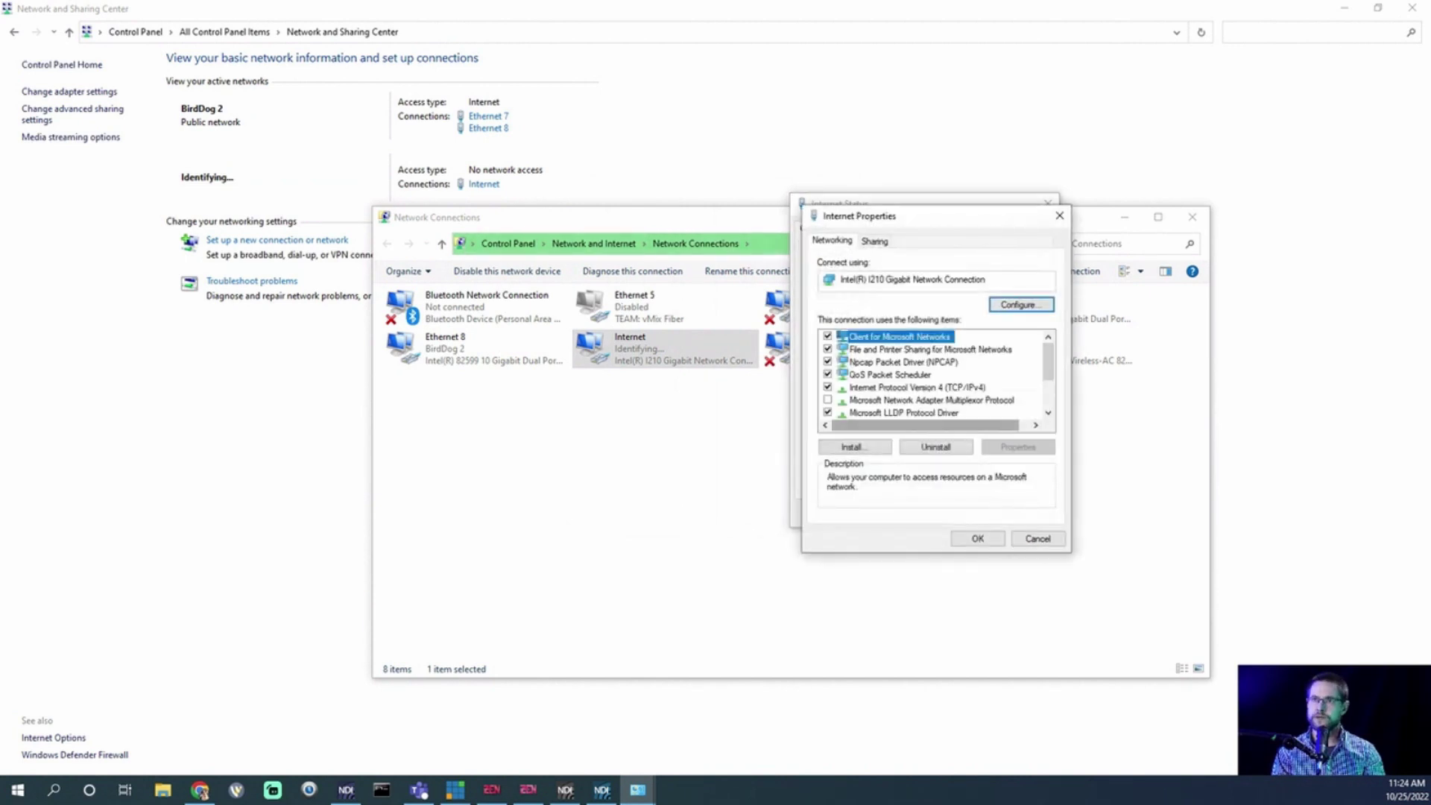
click(1018, 446)
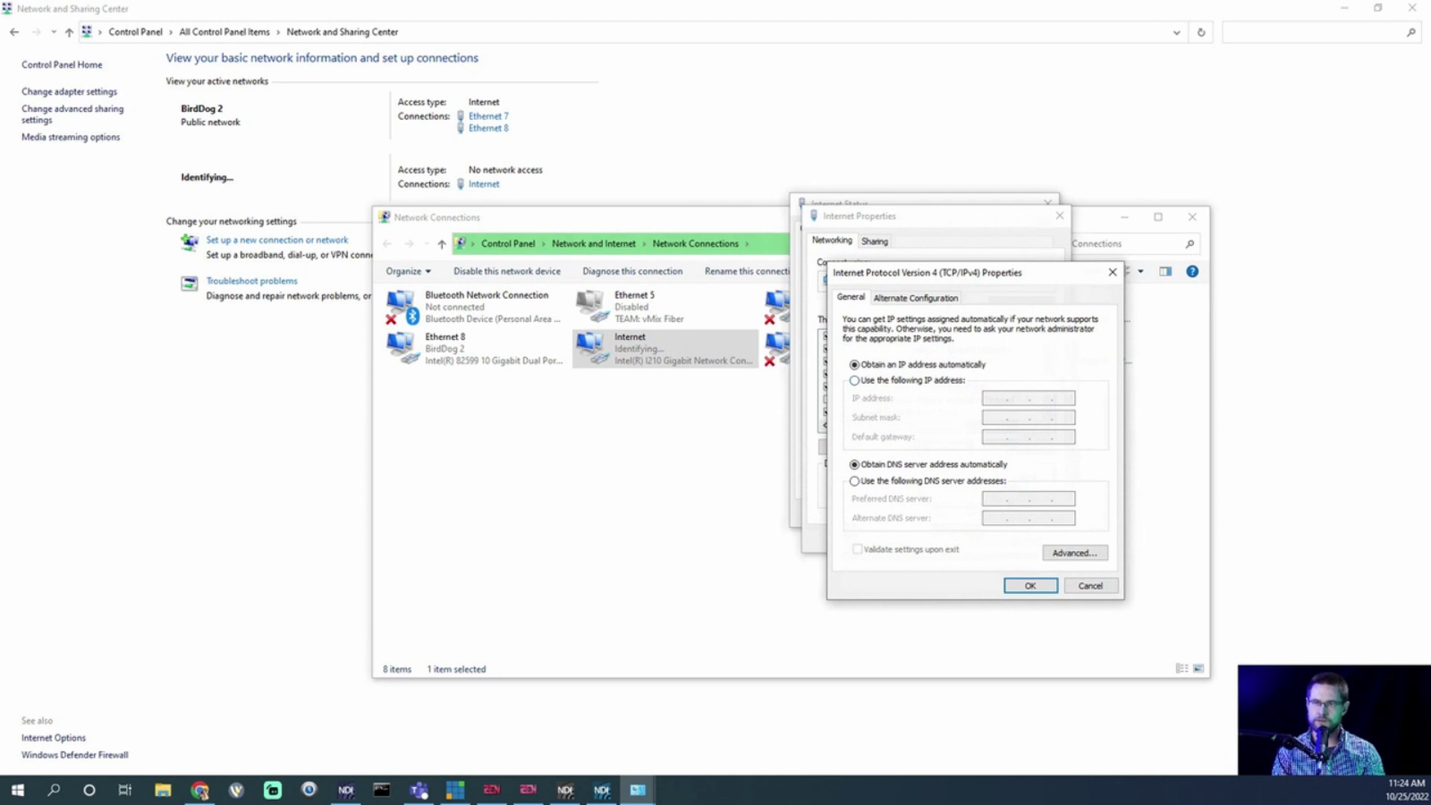
click(855, 380)
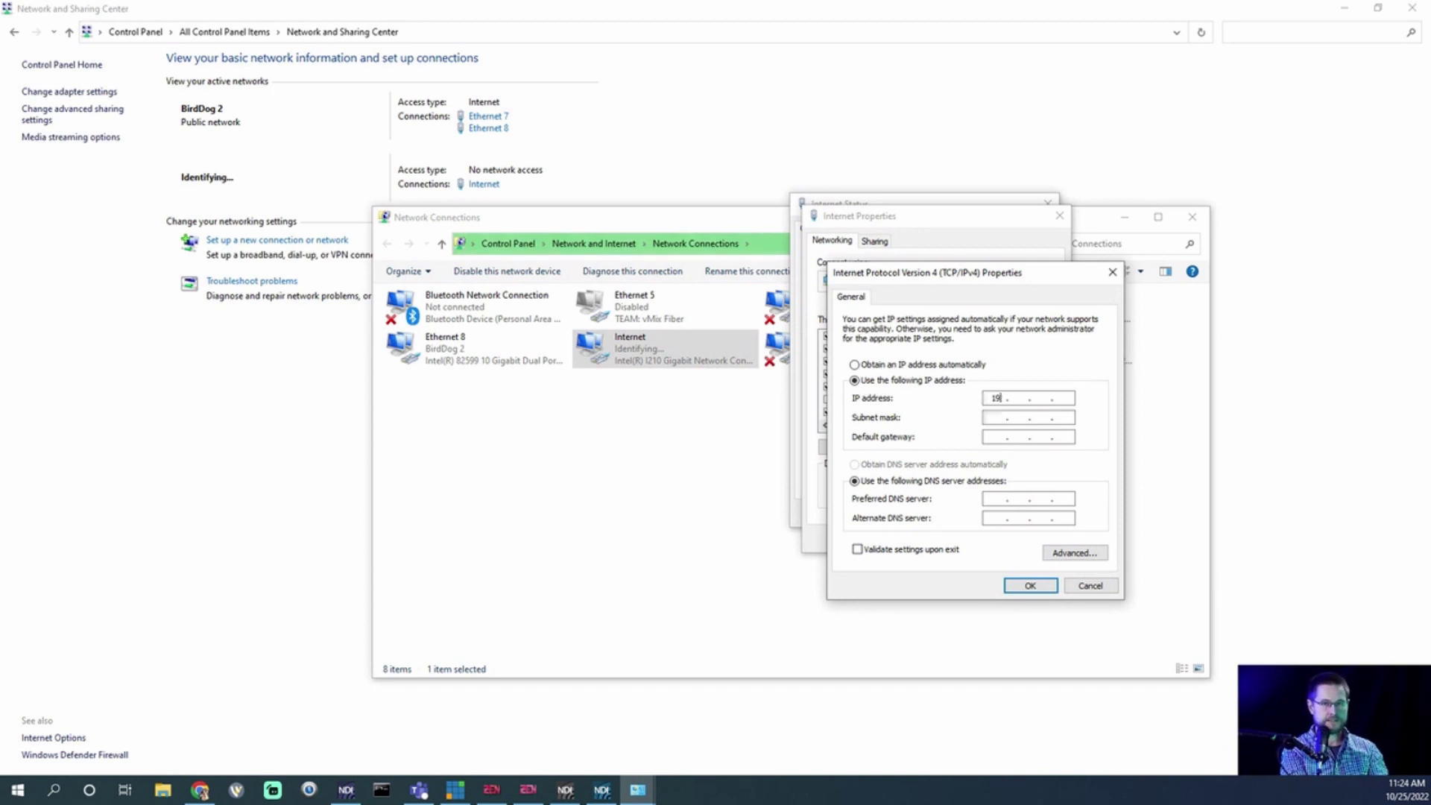
Apply static IP 192.168.0.100, mask 255.255.255.0, gateway 192.168.0.239, then close Network and Sharing Center
text(2)
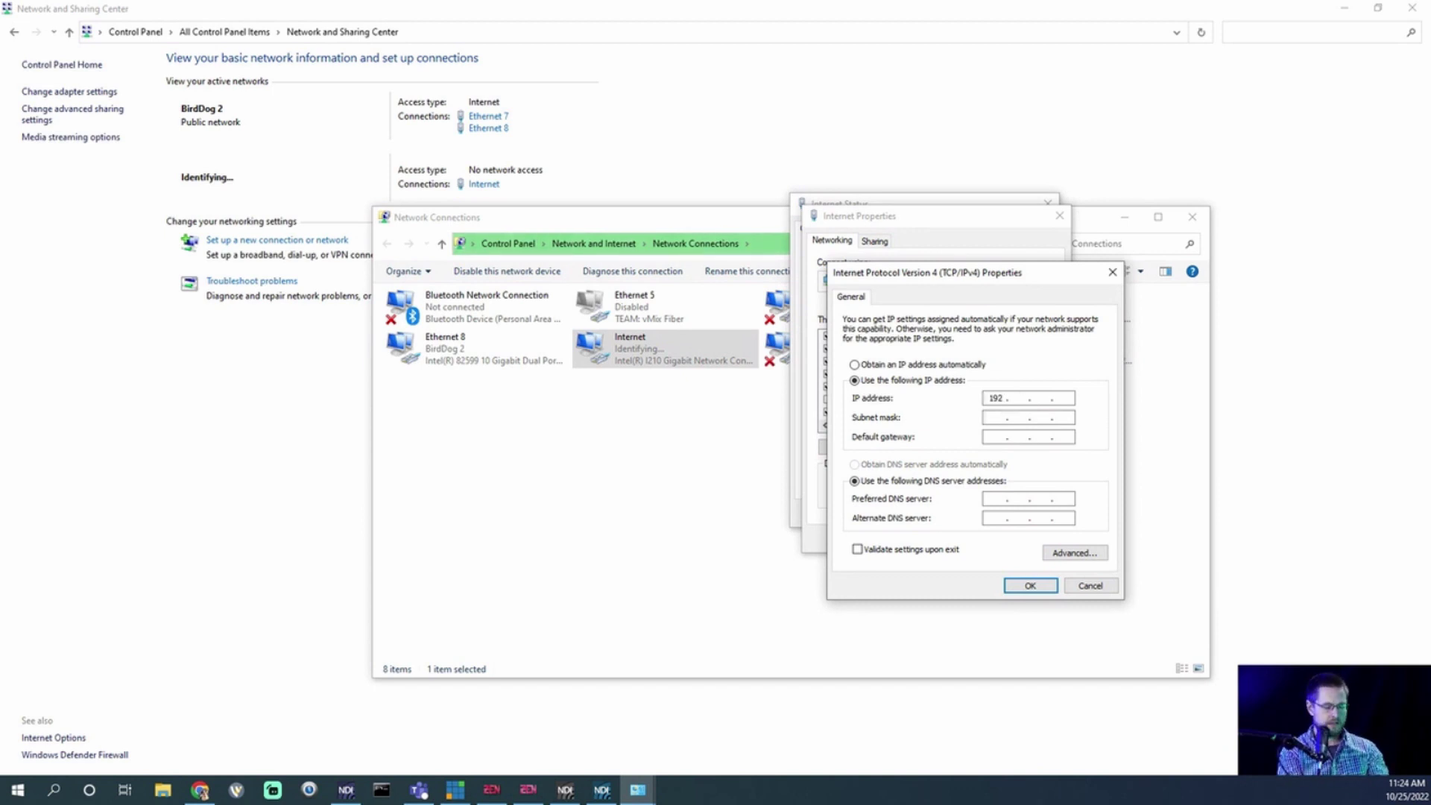
text(168)
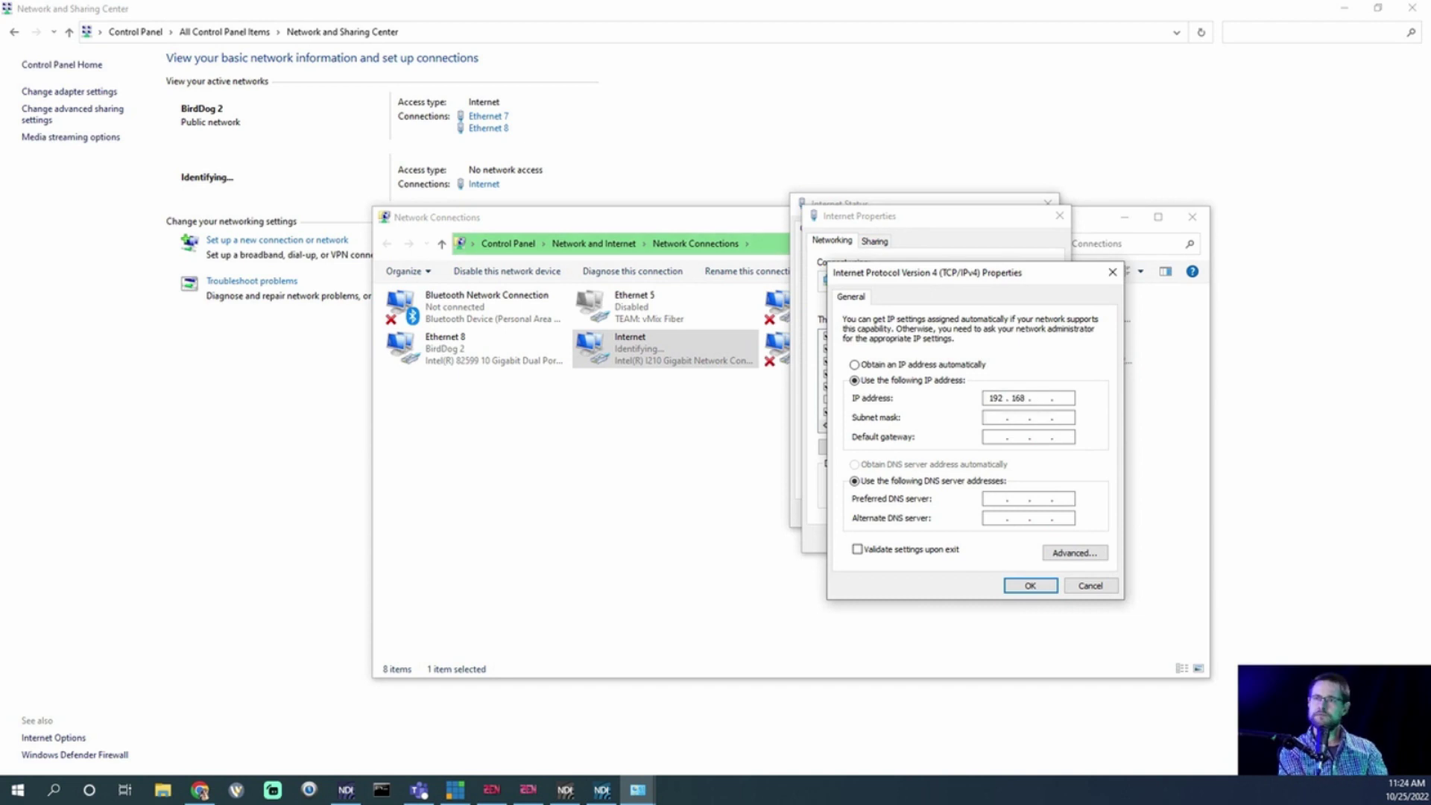
text(0)
key(Tab)
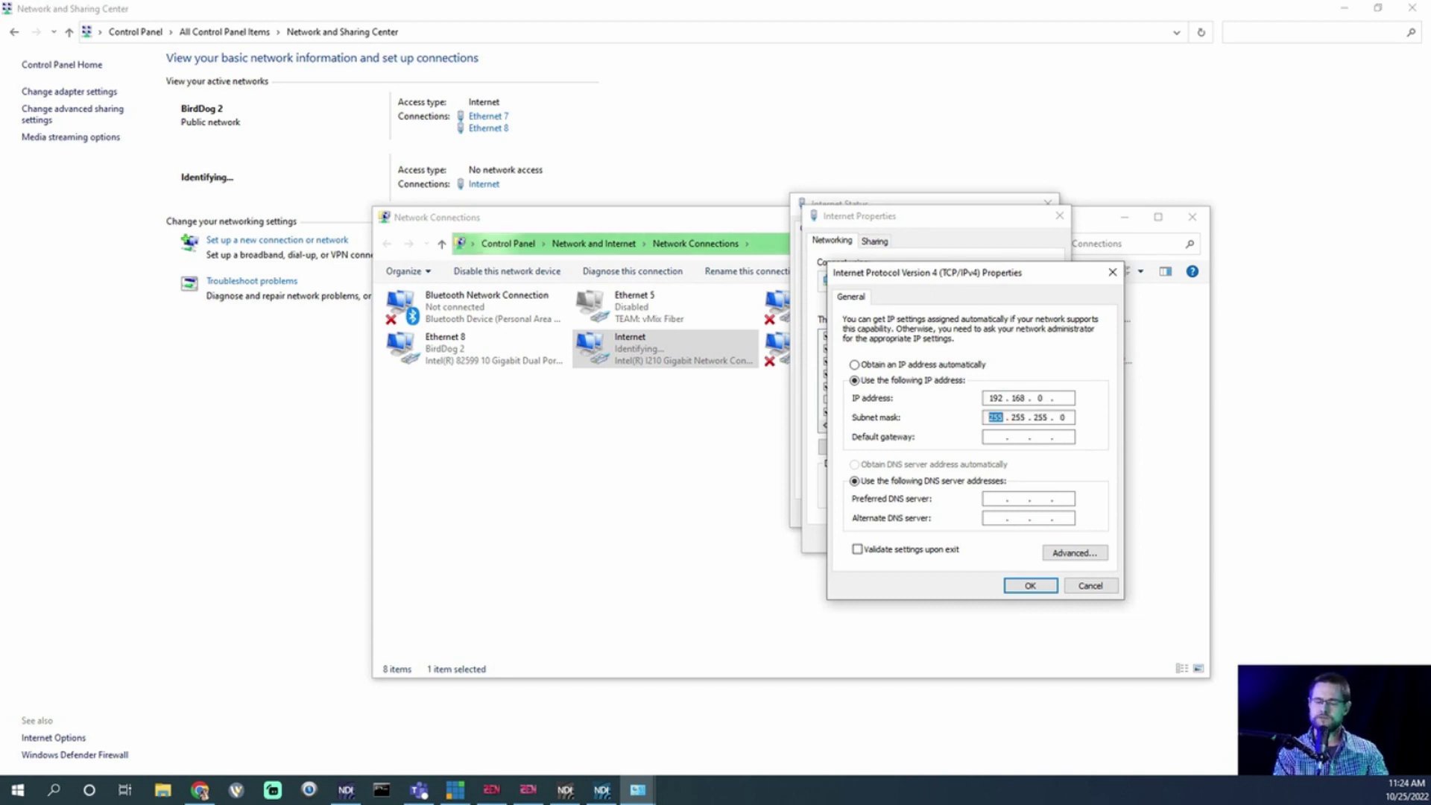
text(100)
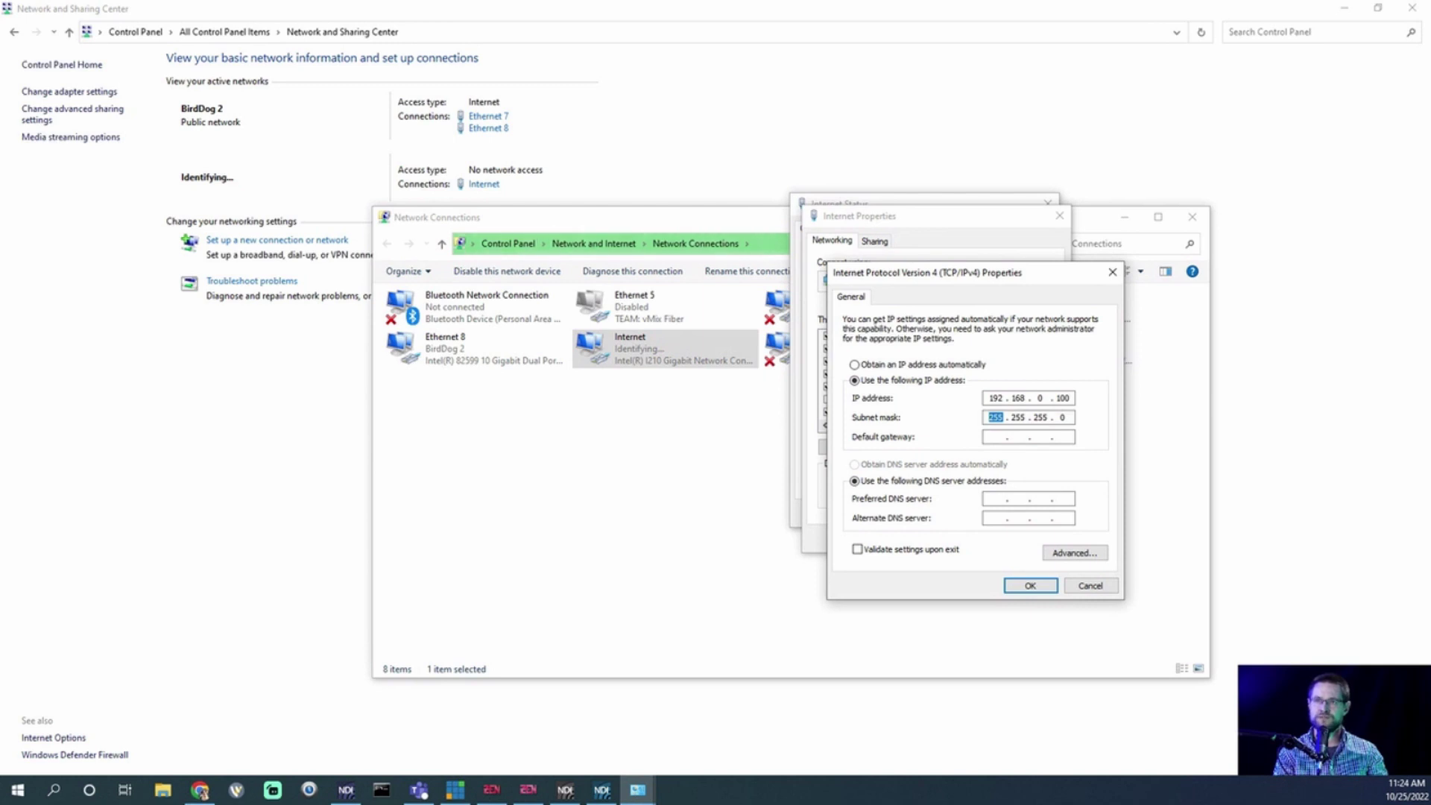
click(996, 437)
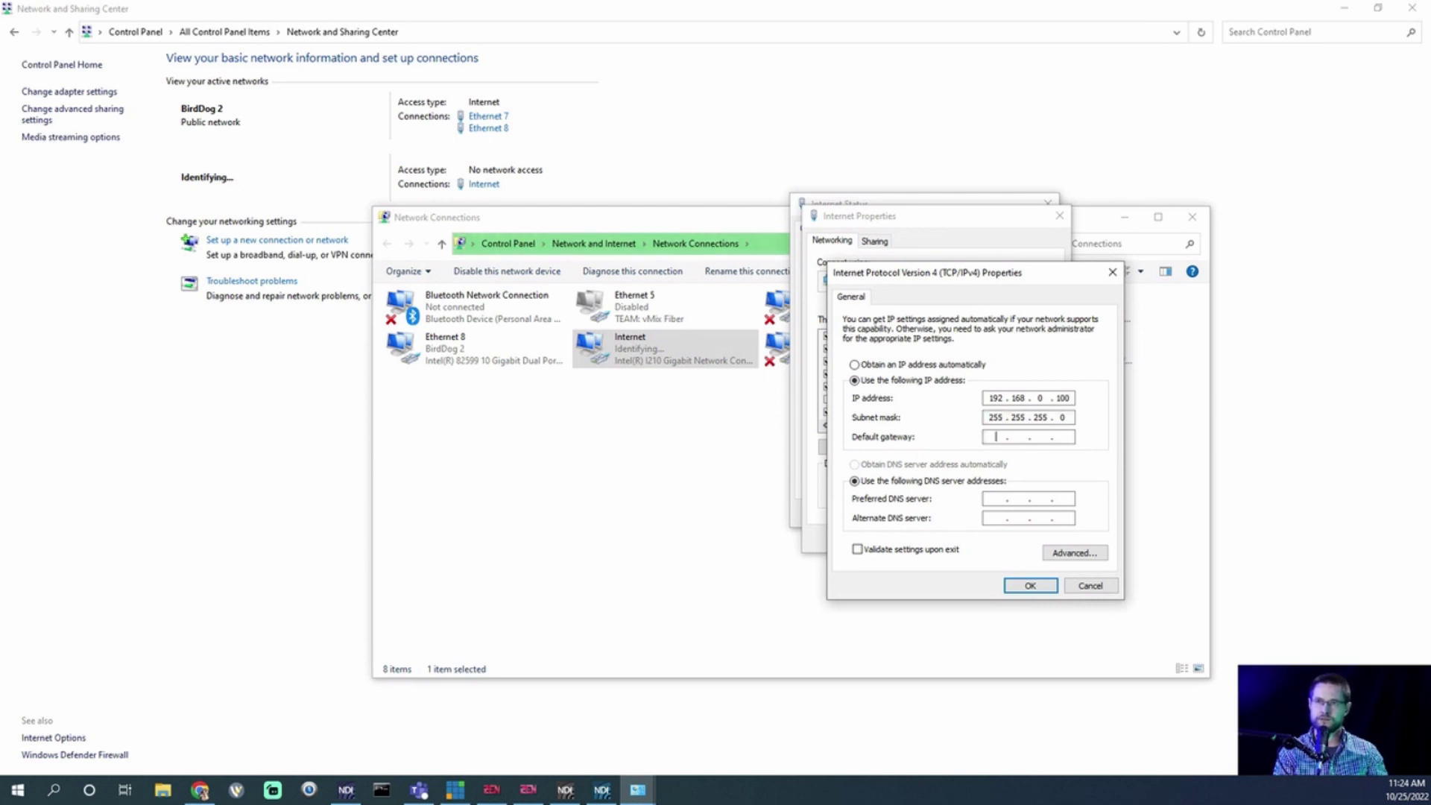
text(192 . 168 . )
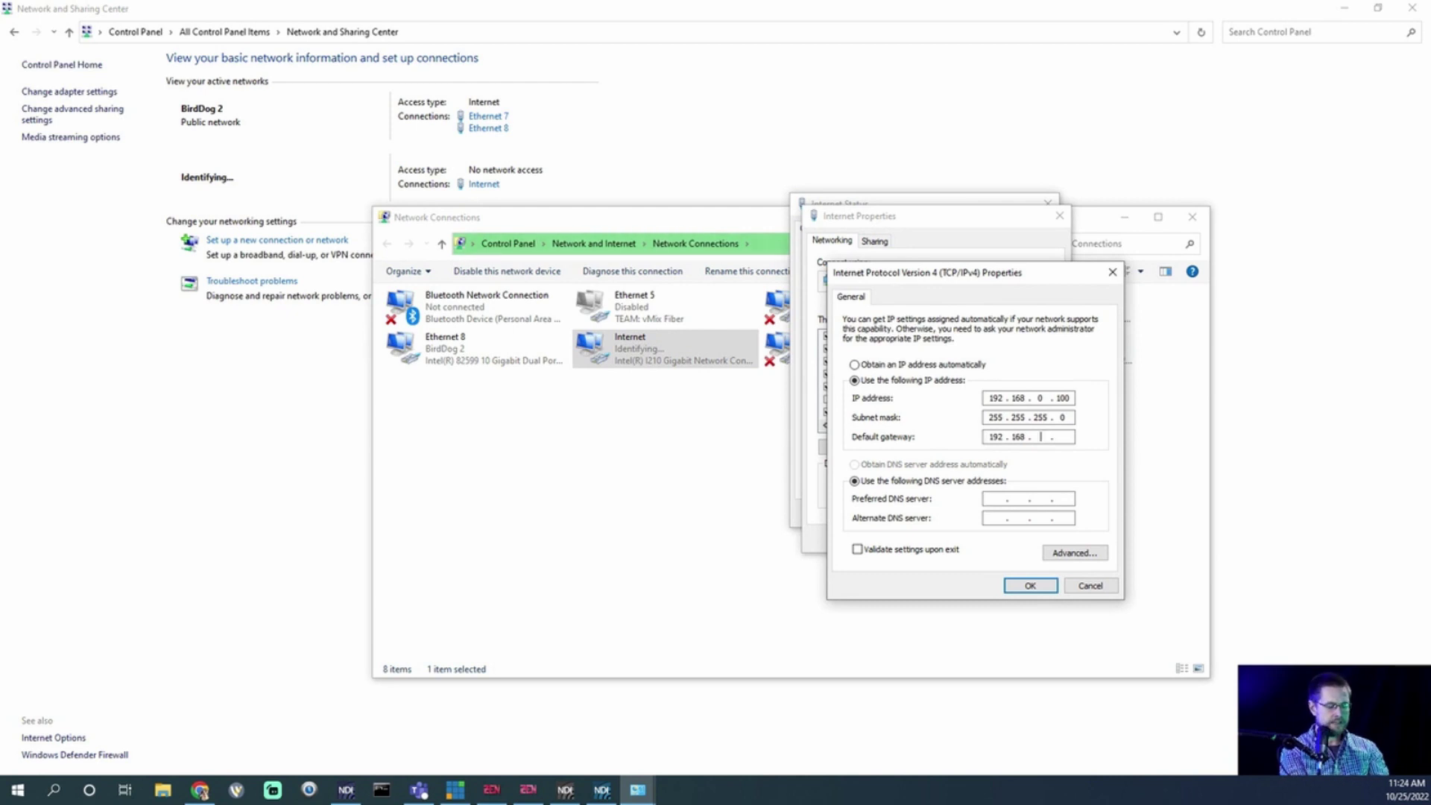
text(0 . 239)
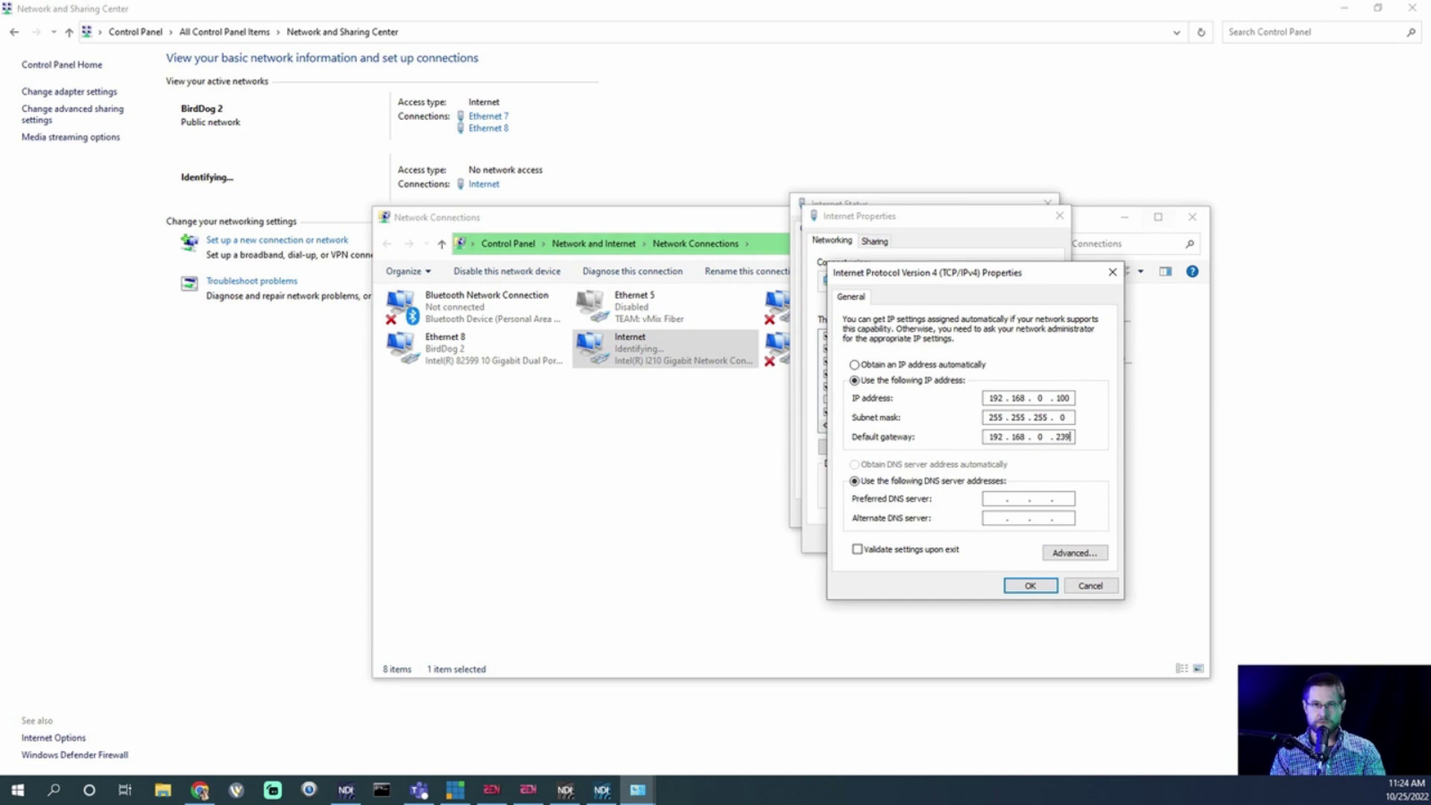
key(Return)
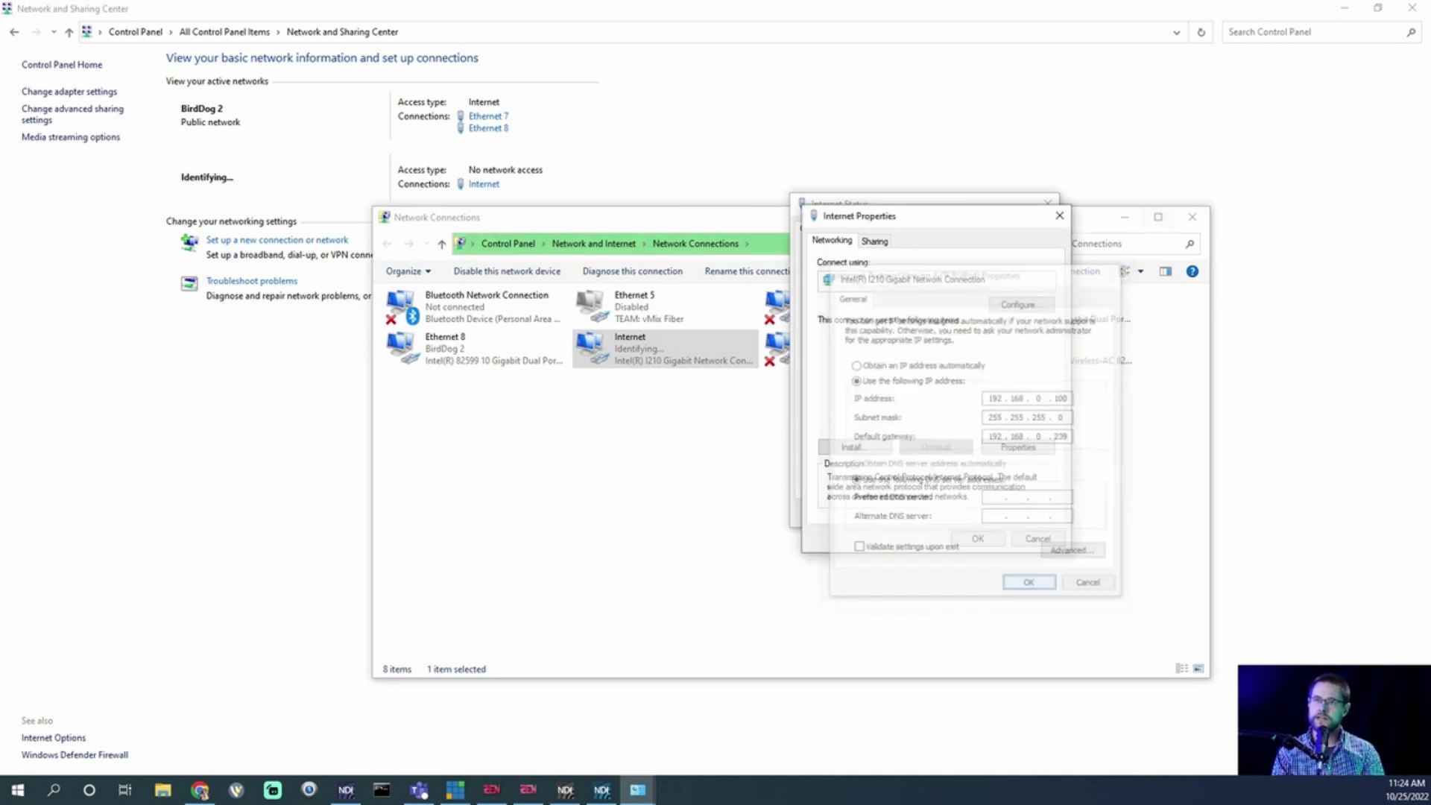
key(Return)
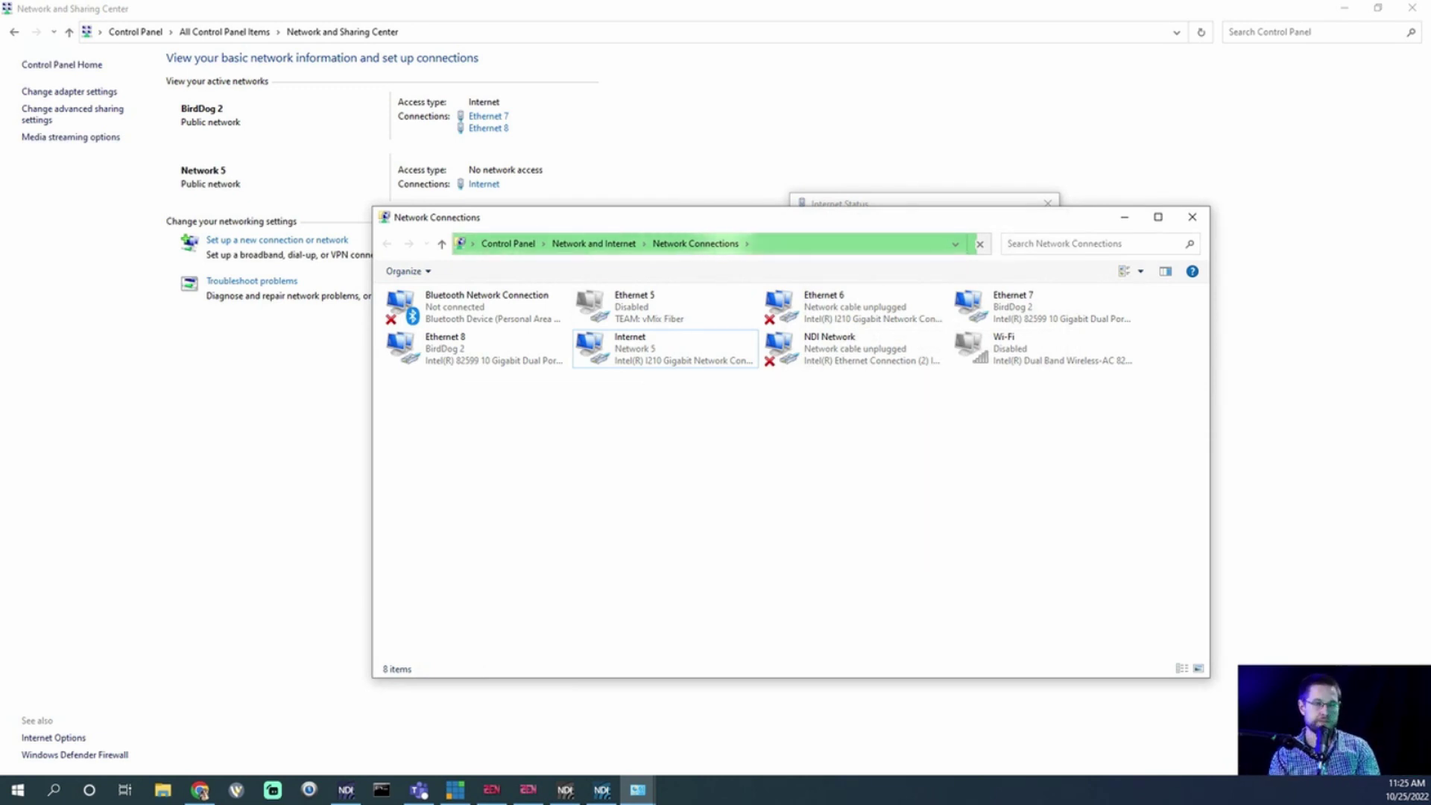
click(1412, 8)
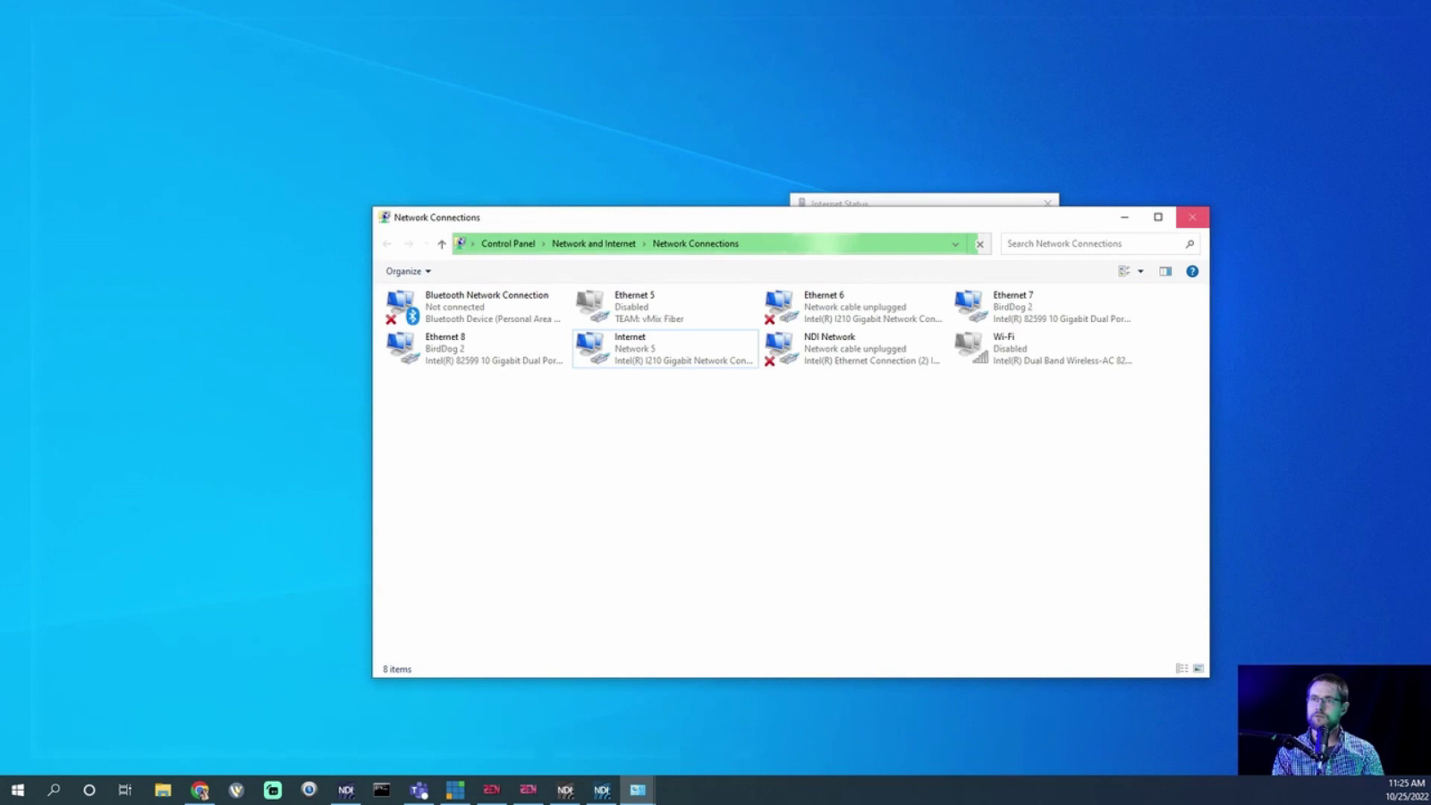
Close the Network Connections and Internet Status windows and open the M4250-10G2F-PoE+ (GSM4212P) support page
click(1192, 217)
click(1047, 202)
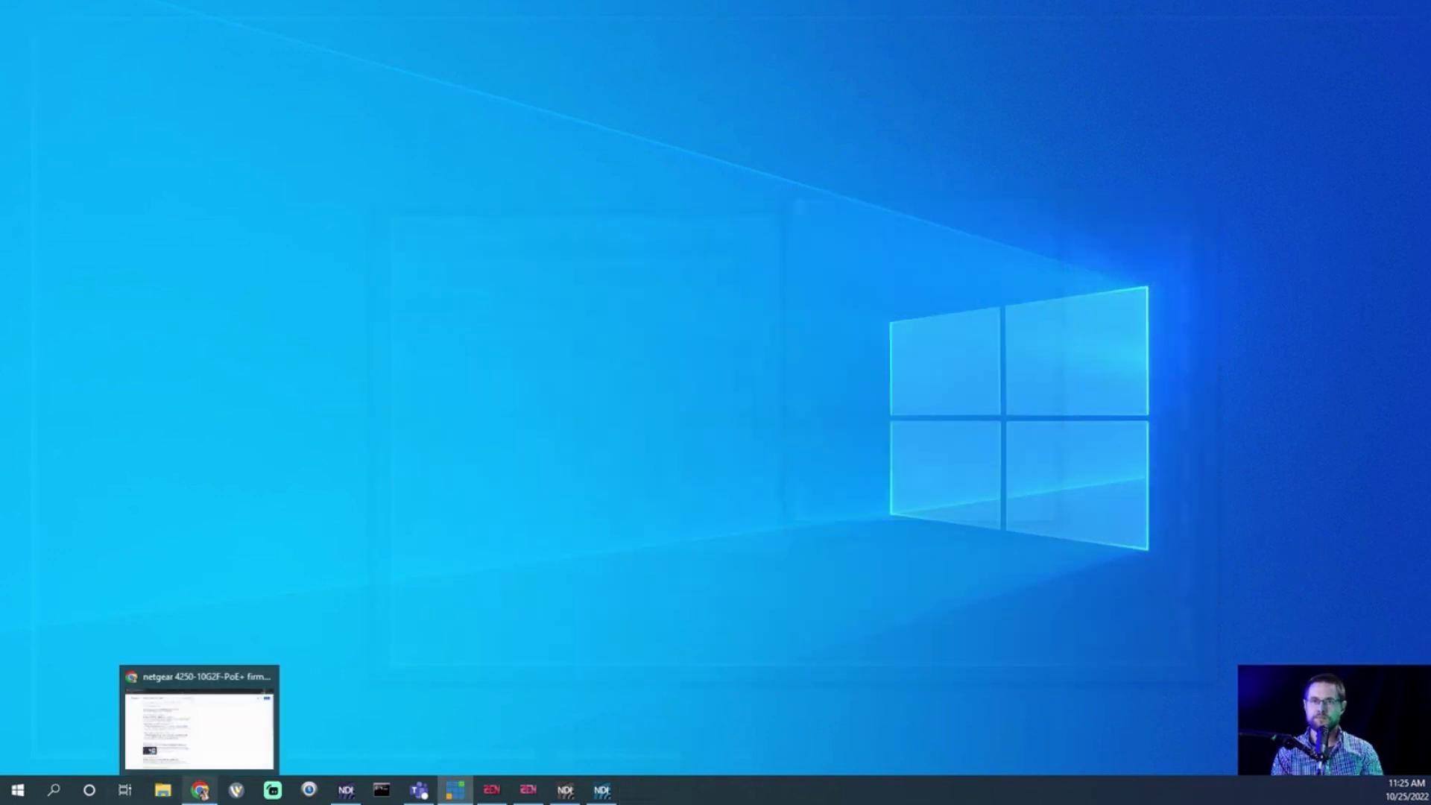
click(200, 790)
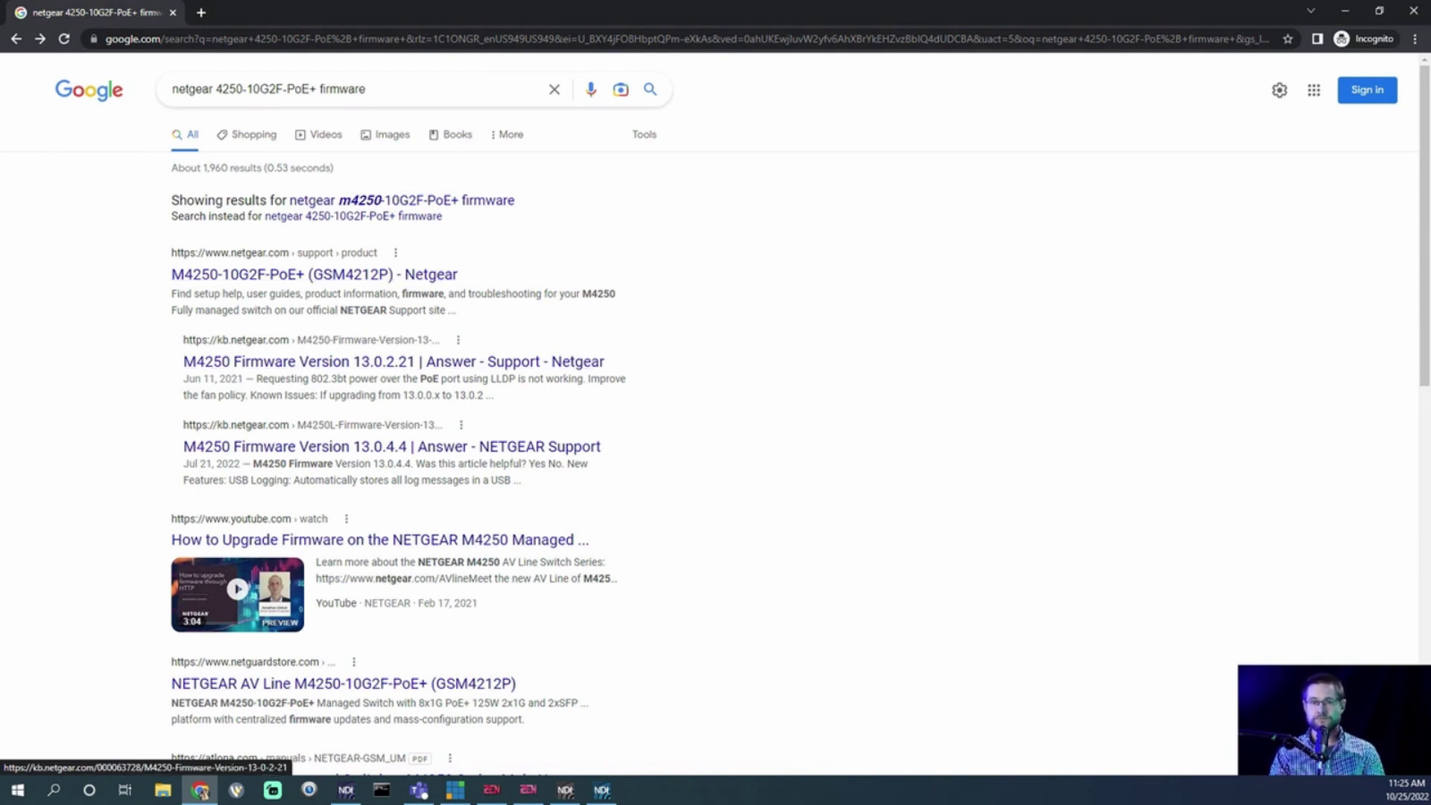
click(314, 275)
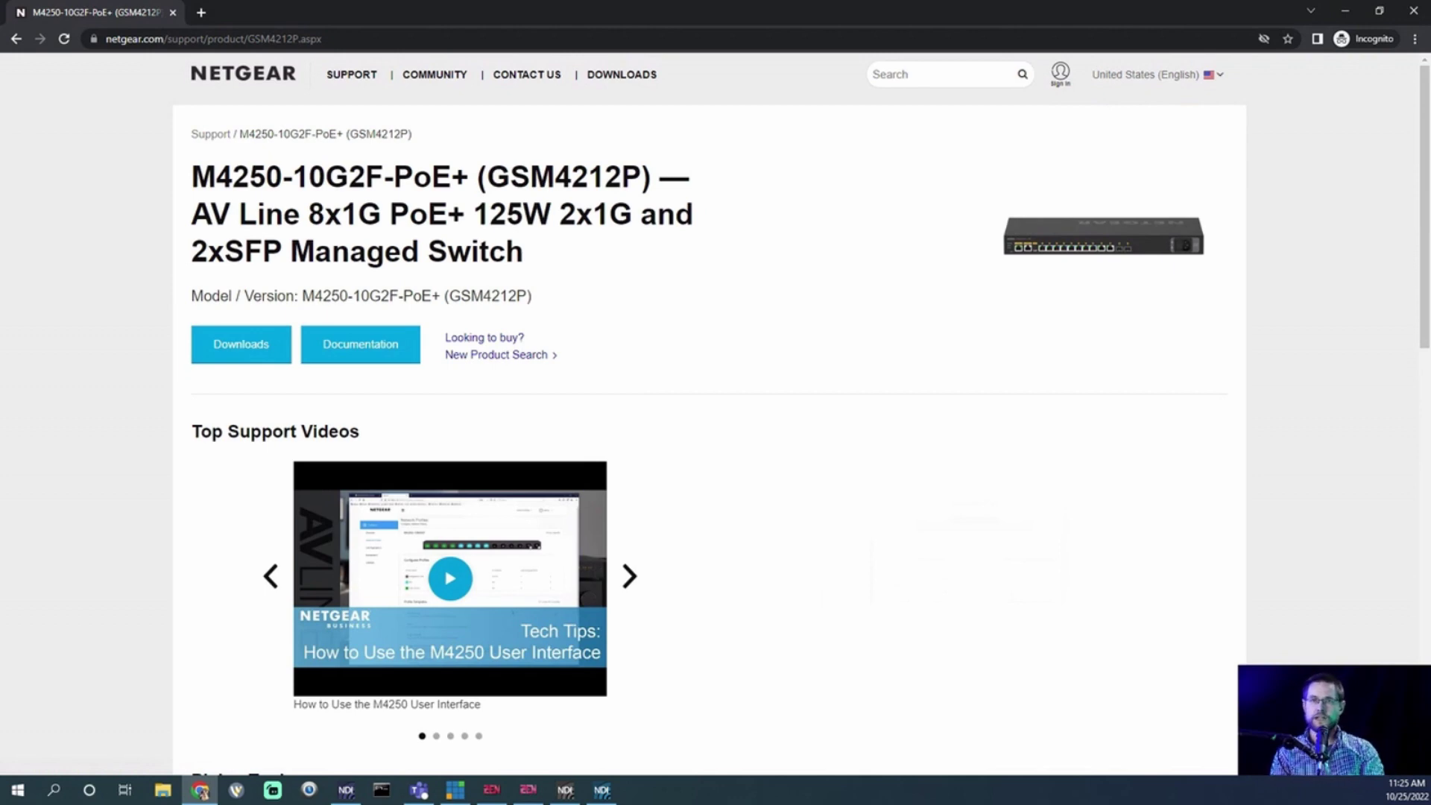
Show Firmware Version 13.0.4.8 download details listing GSM4212P, then open a new incognito tab
click(241, 343)
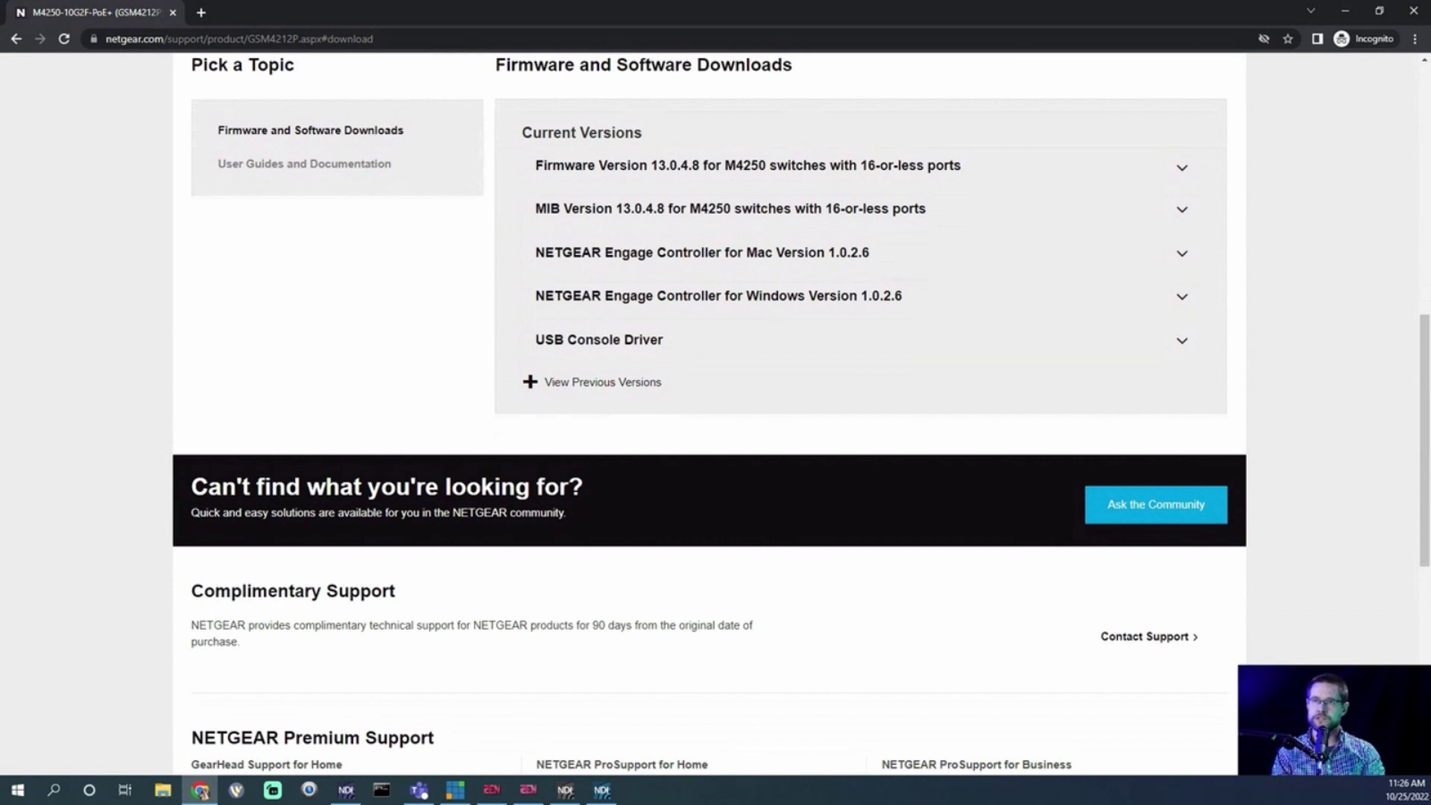
click(872, 166)
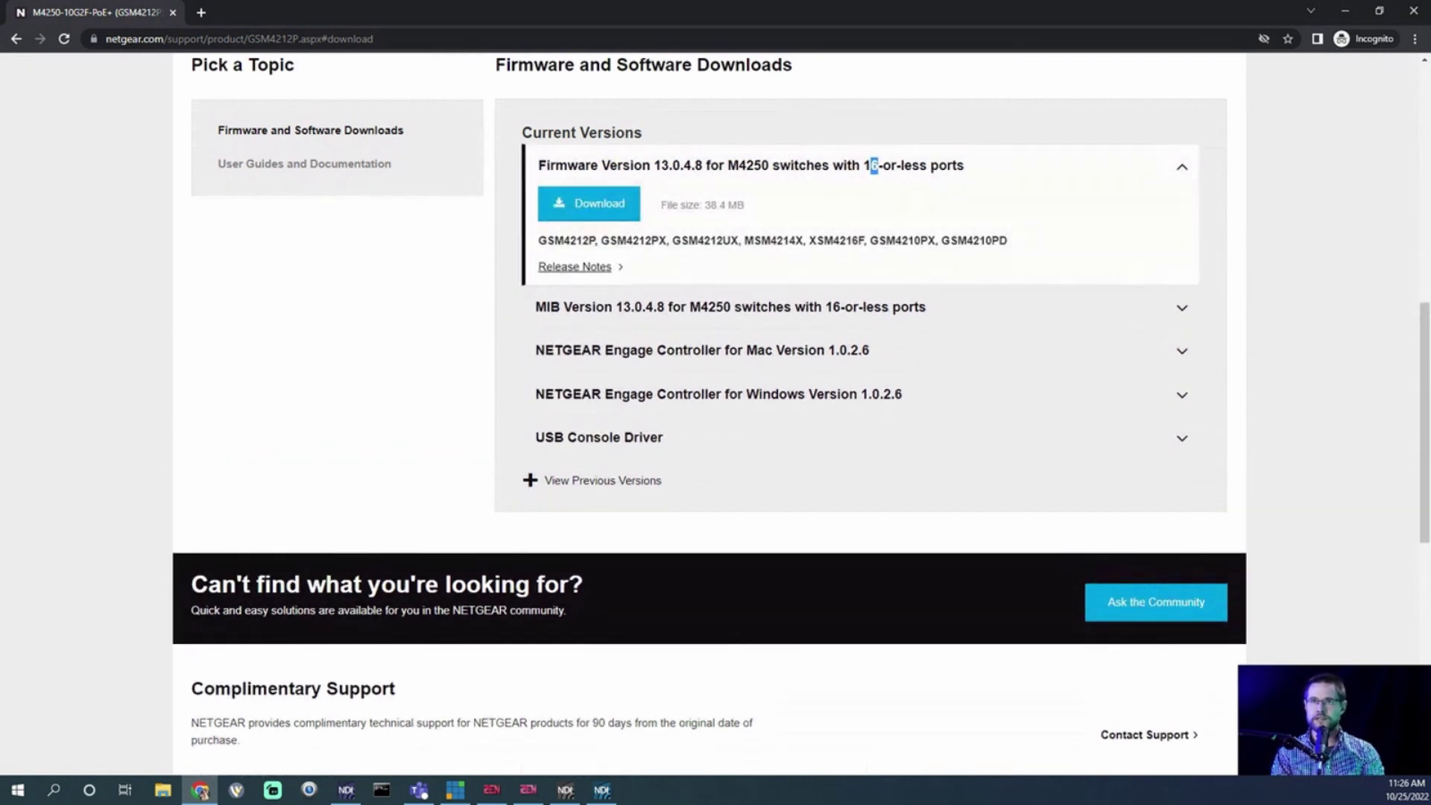
double_click(567, 240)
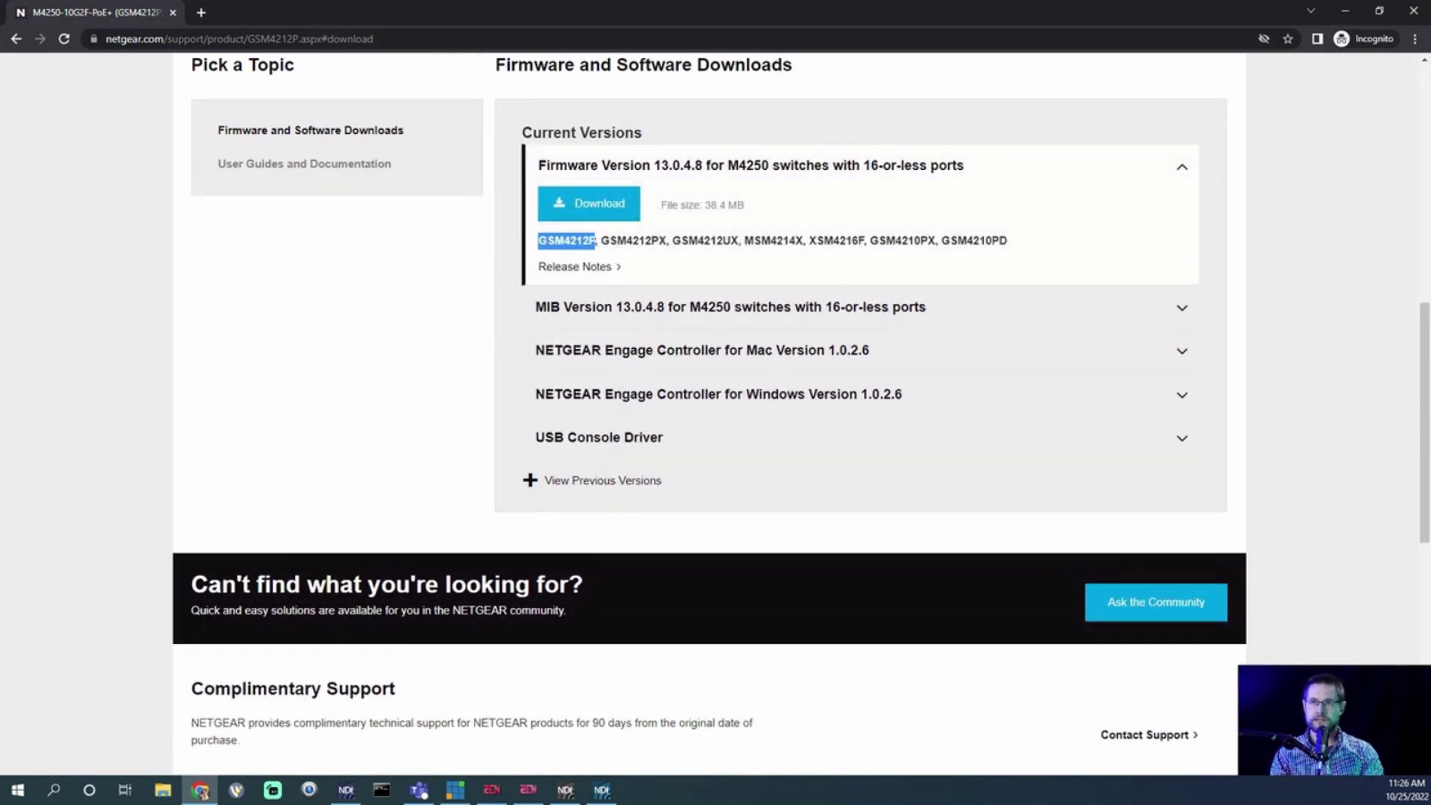
click(567, 240)
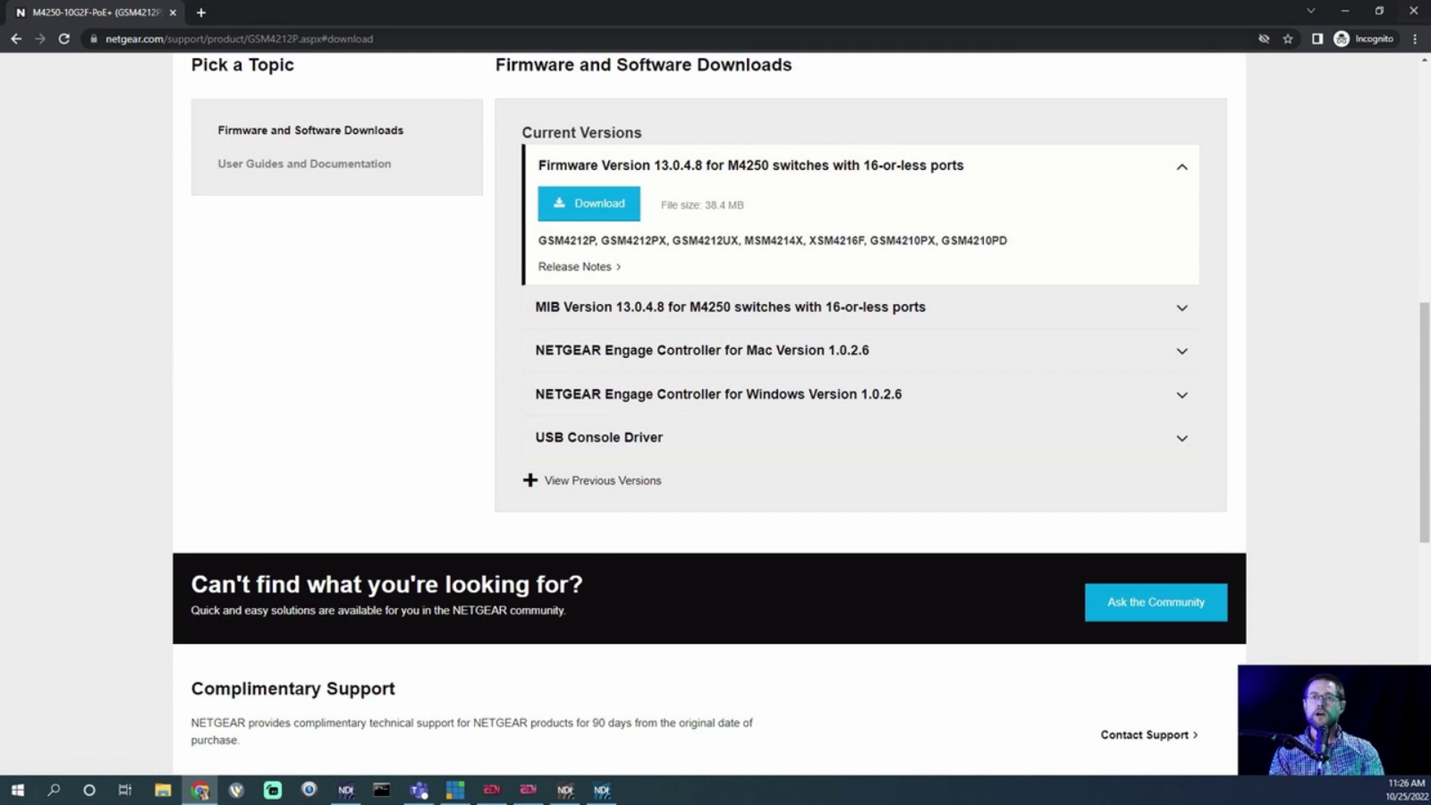
click(201, 12)
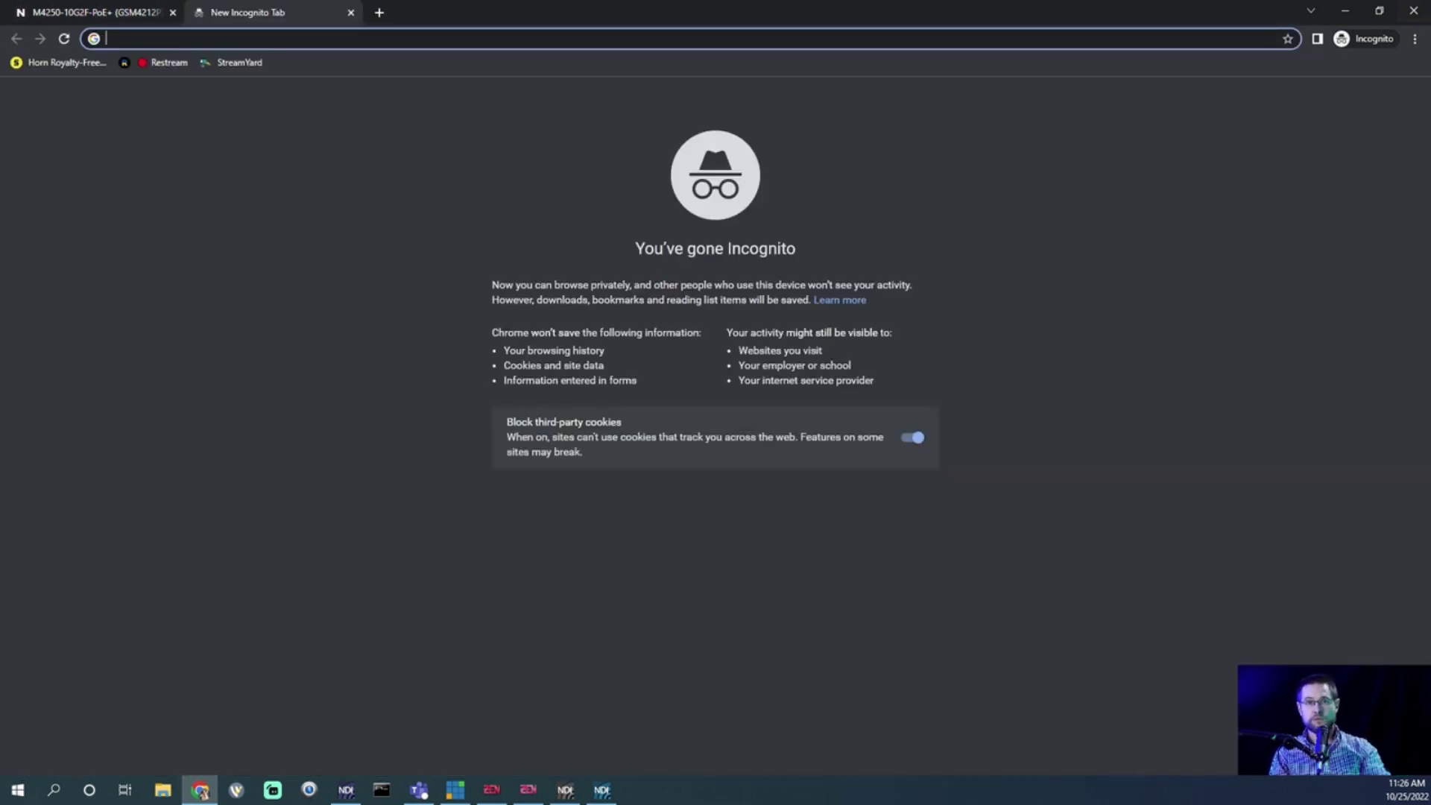
Browse to the switch at 192.168.0.239 and log in to the AV UI with the saved credentials
text(192.168.0)
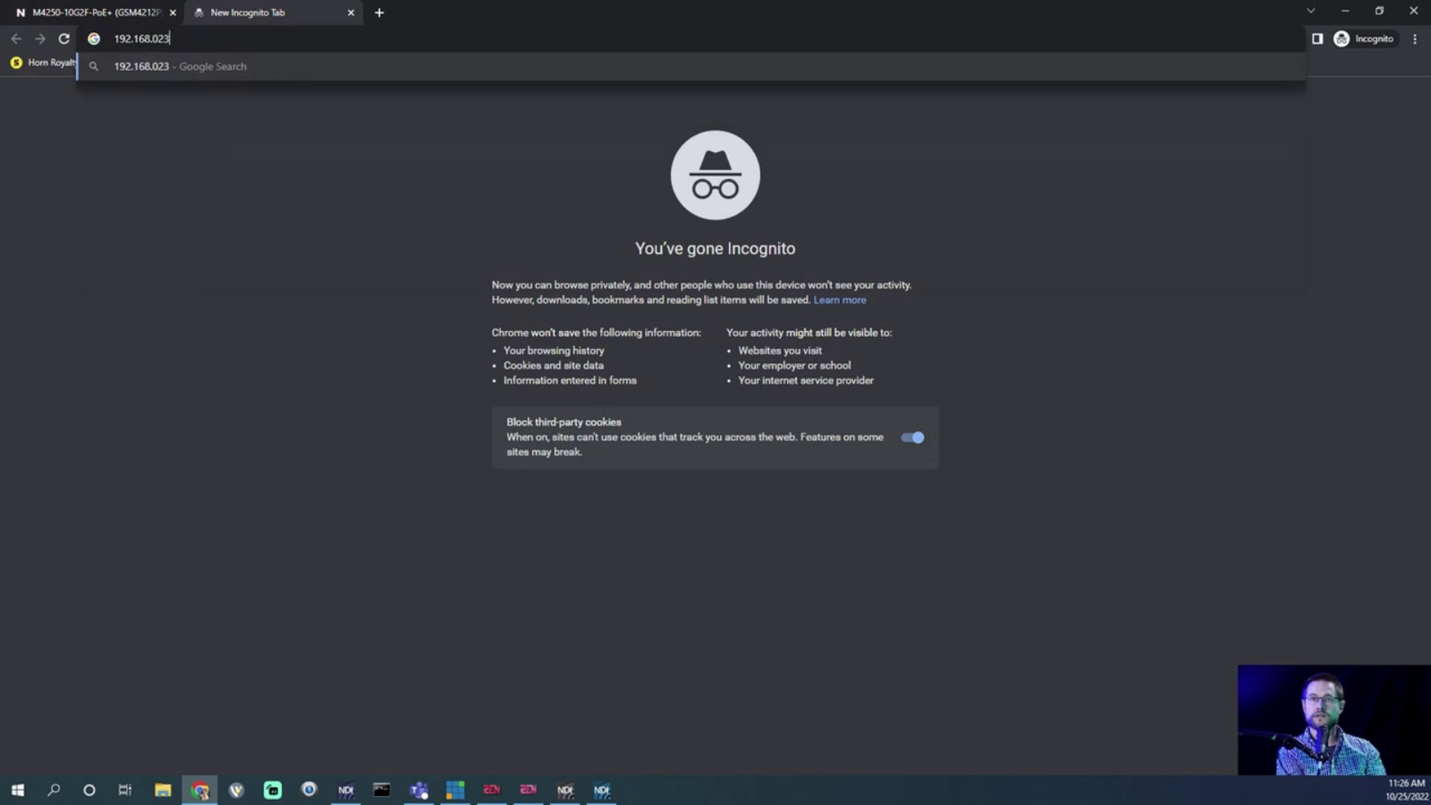
text(.)
key(Return)
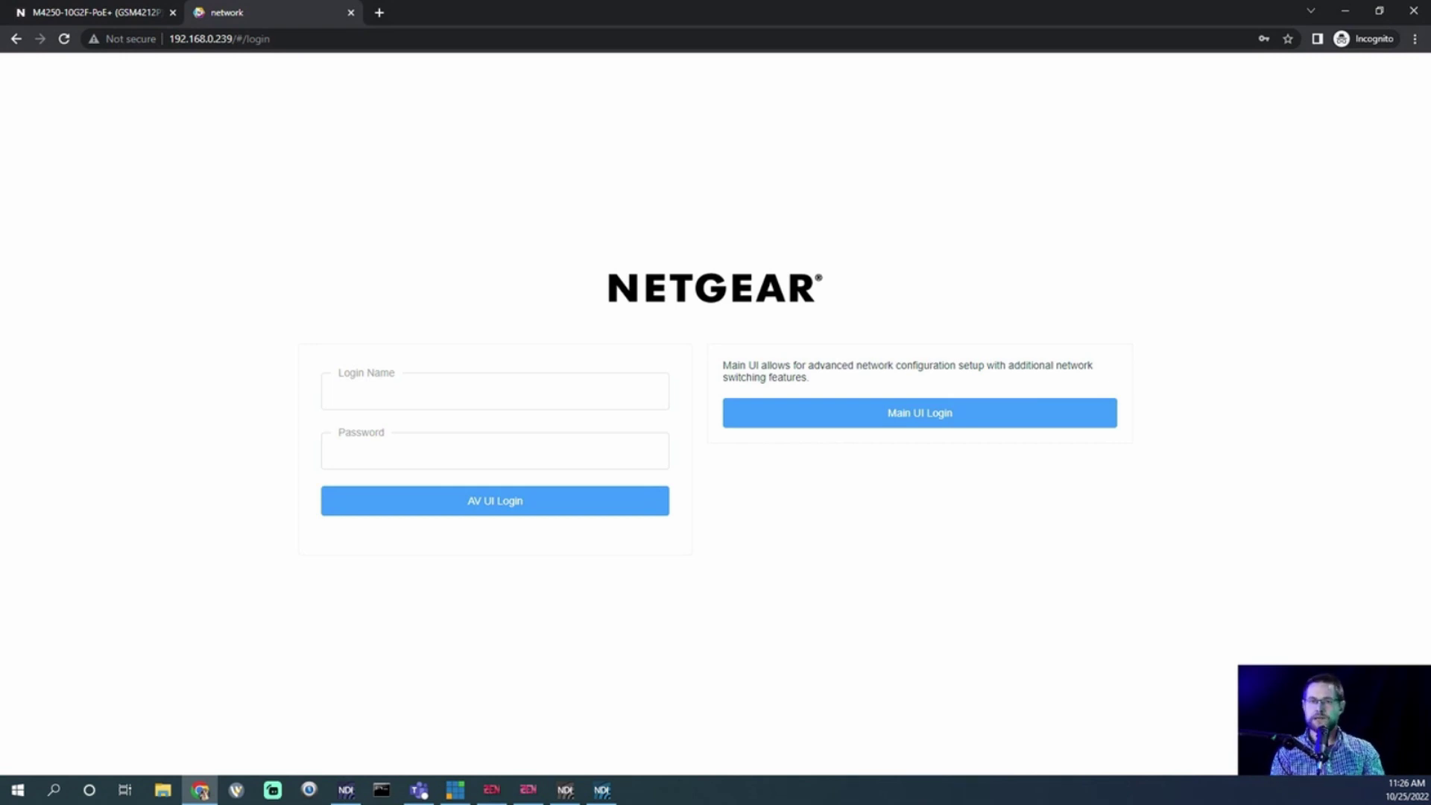
click(421, 391)
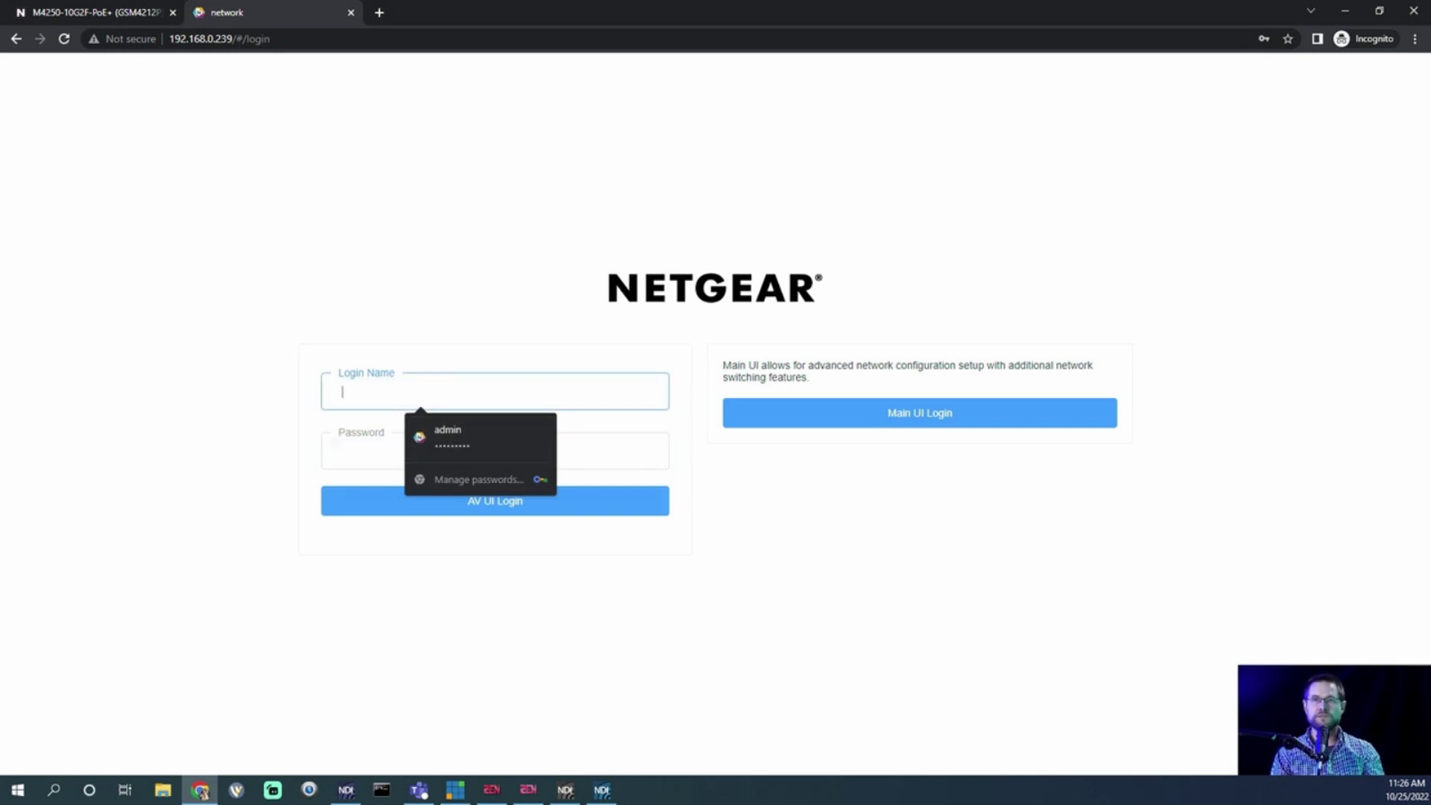
key(Down)
key(Return)
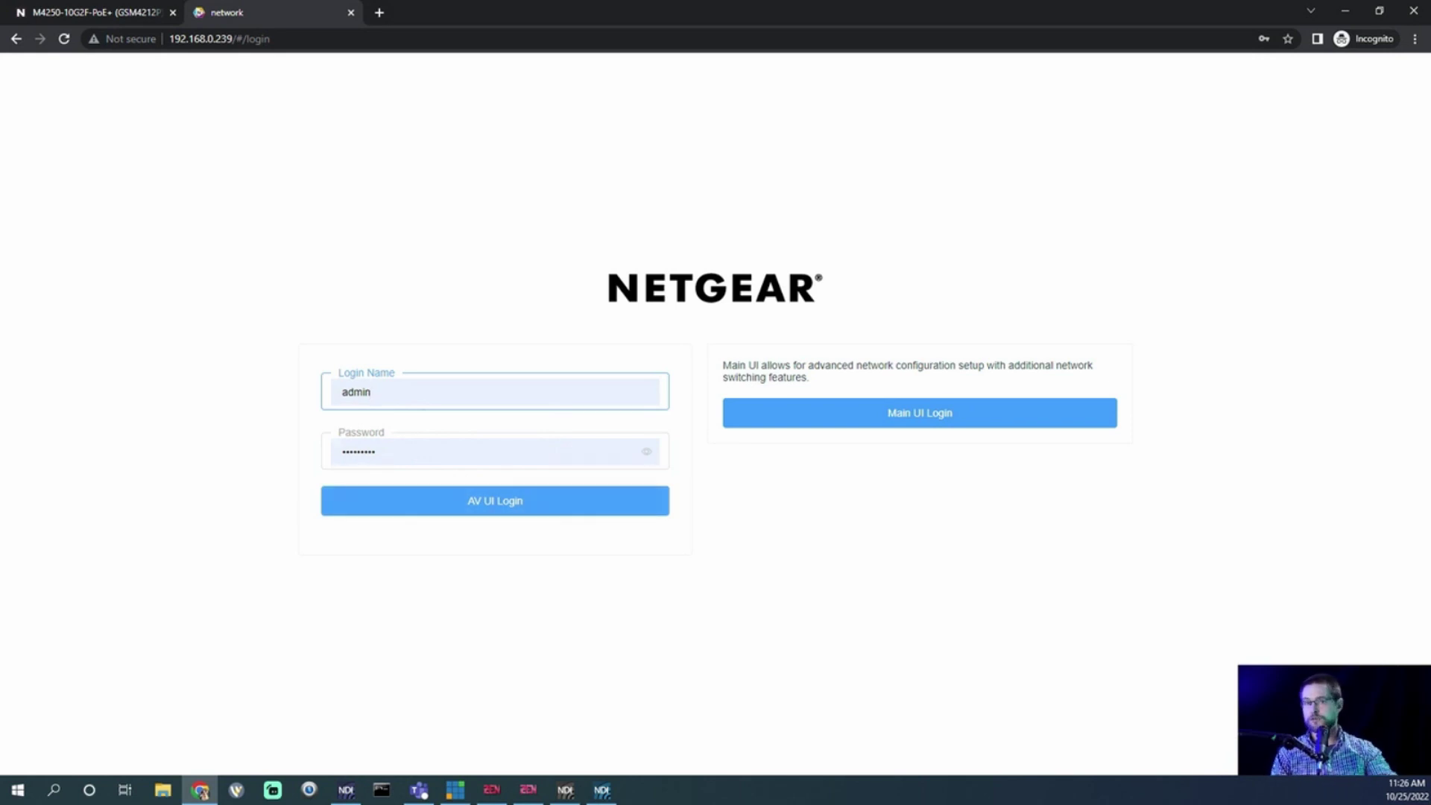
key(Return)
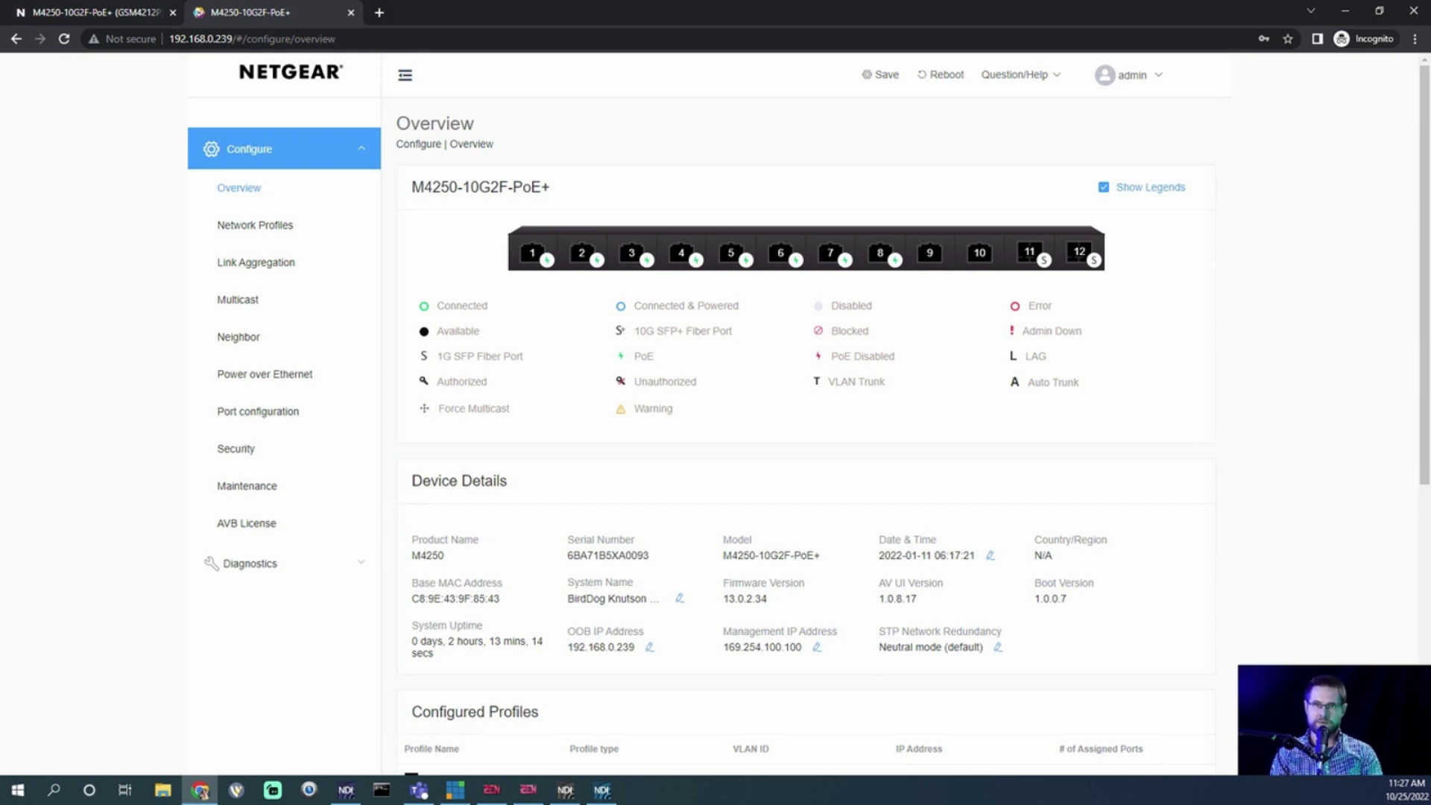
Upload firmware file M4250L-v13.0.4.8.stk through the maintenance page's Firmware Update
click(247, 486)
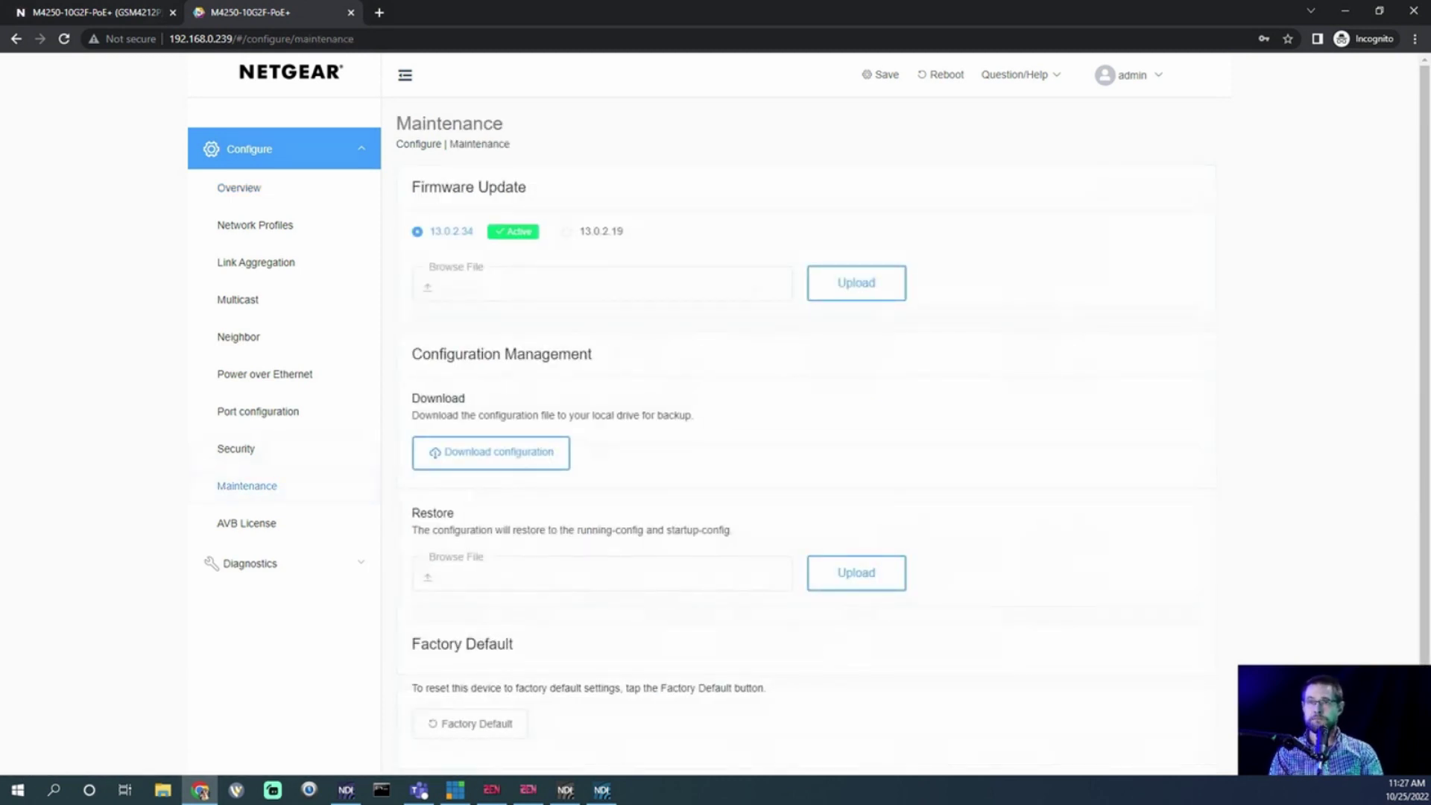
click(603, 283)
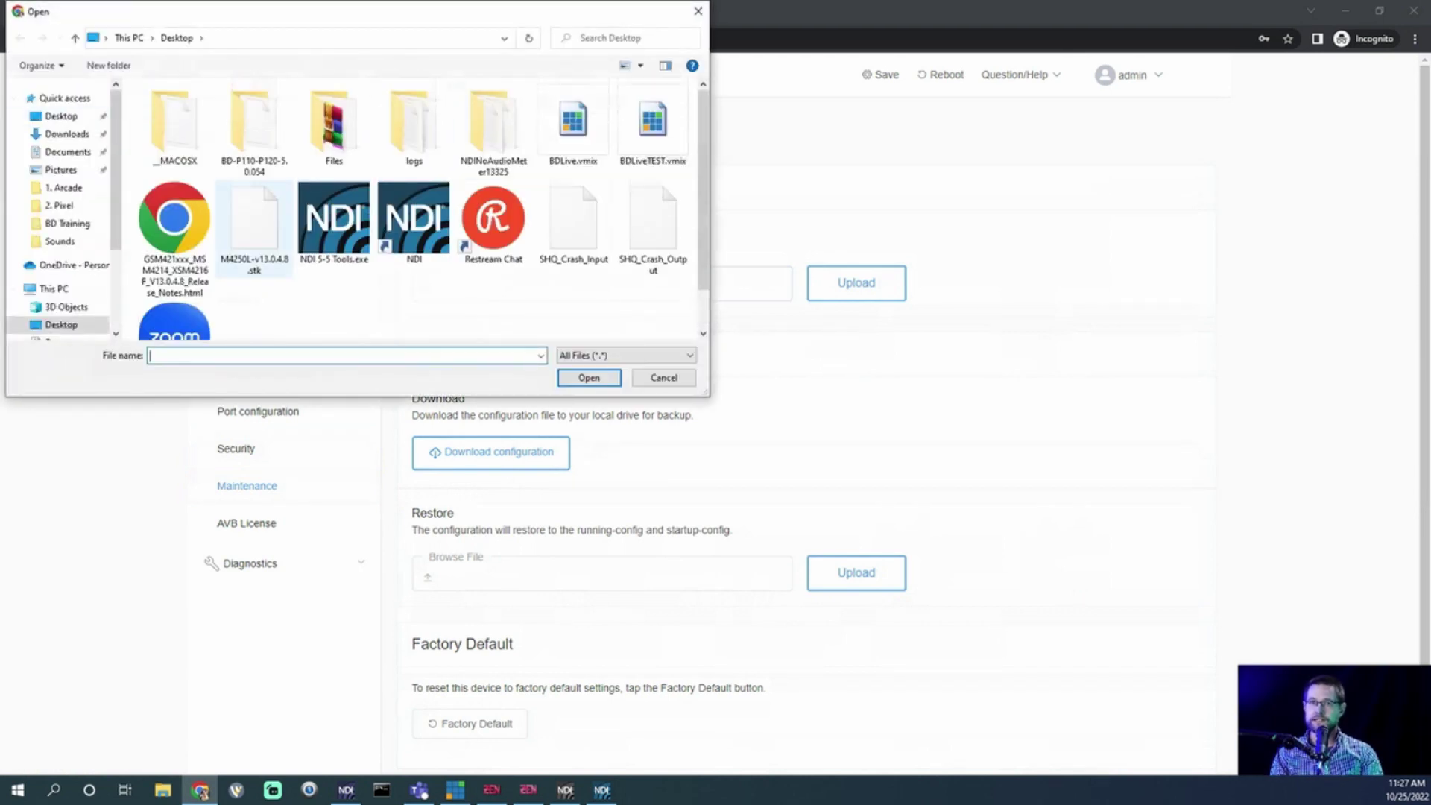
click(254, 224)
click(589, 378)
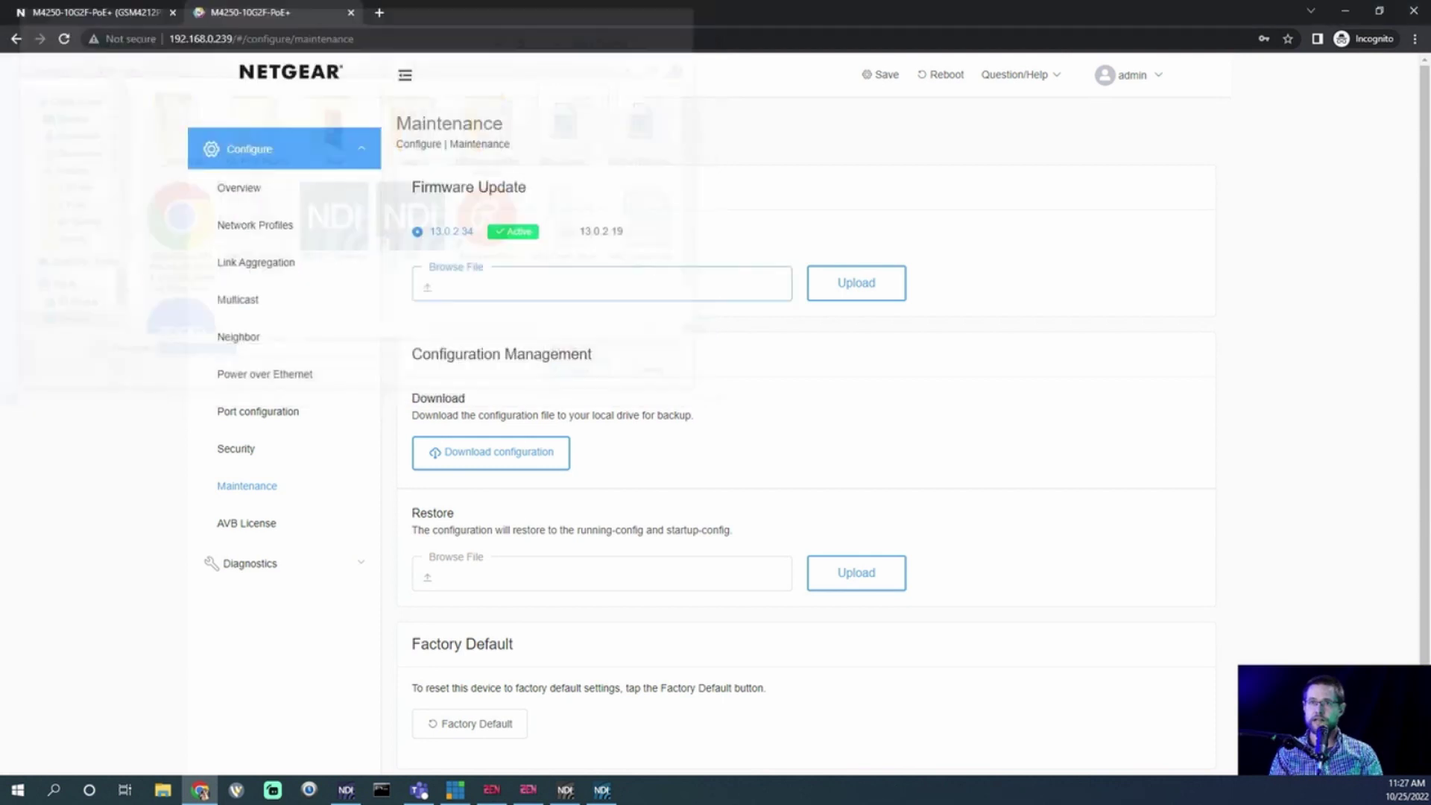
click(856, 283)
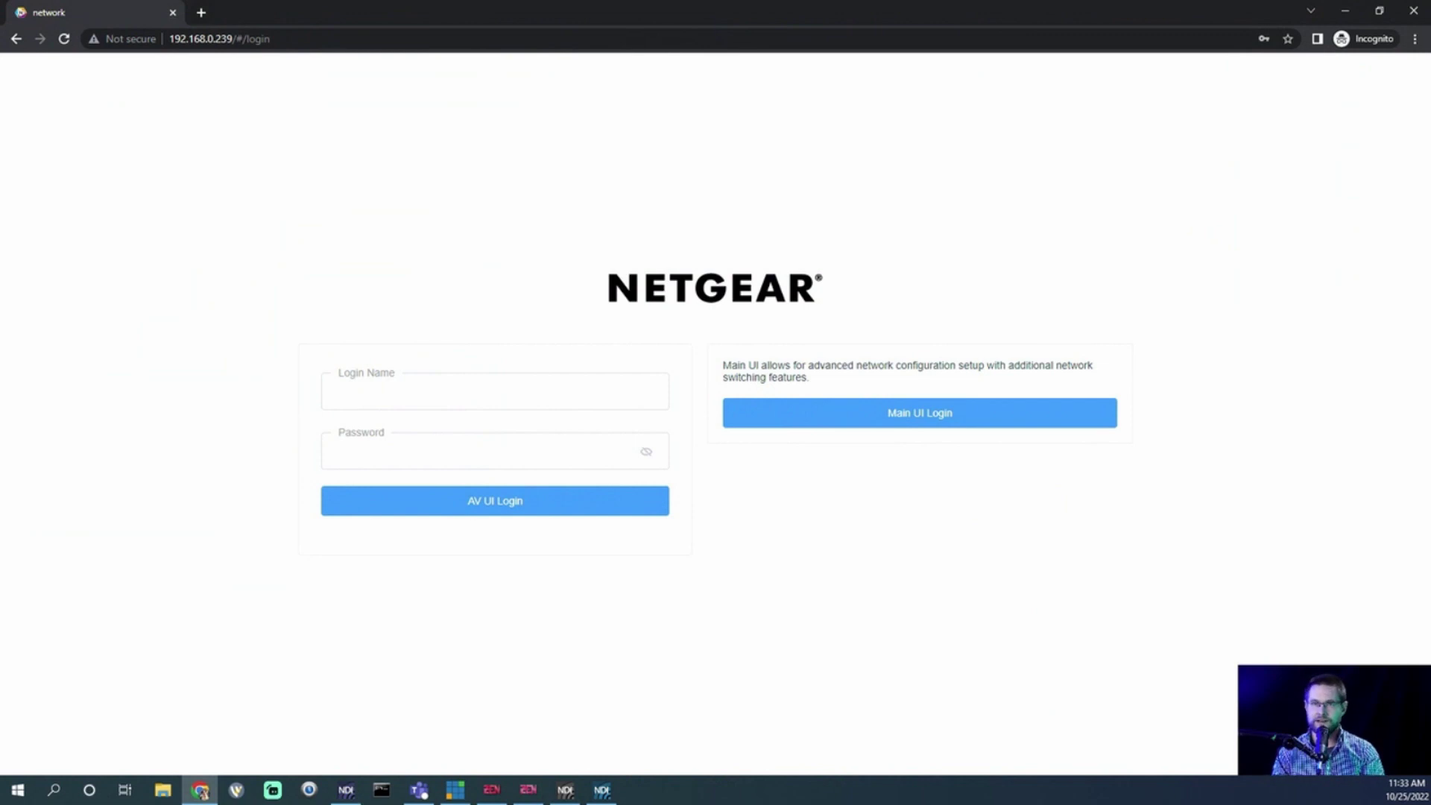
Log back in with the saved admin credentials and scroll the Overview to confirm firmware 13.0.4.8
click(495, 391)
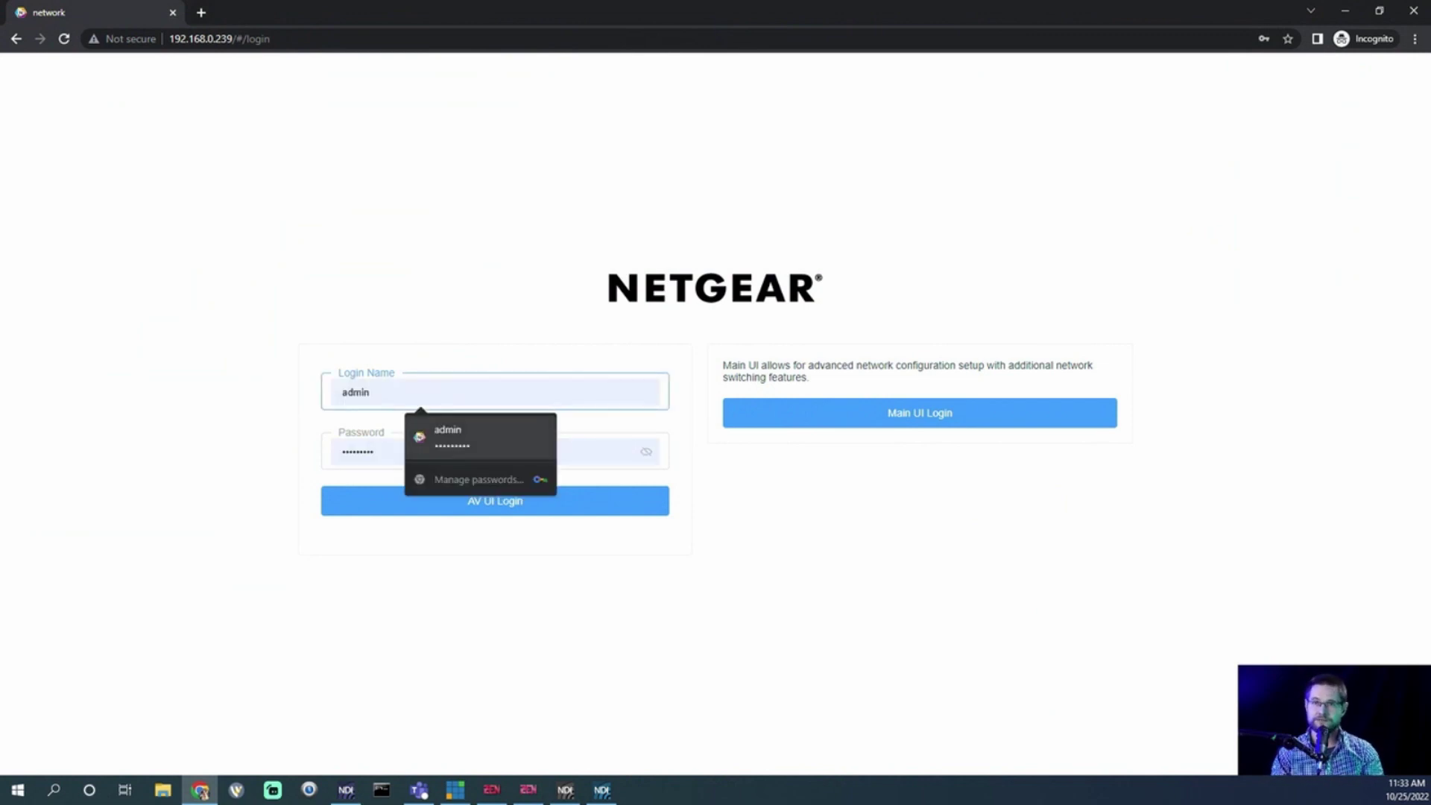
click(447, 436)
click(495, 500)
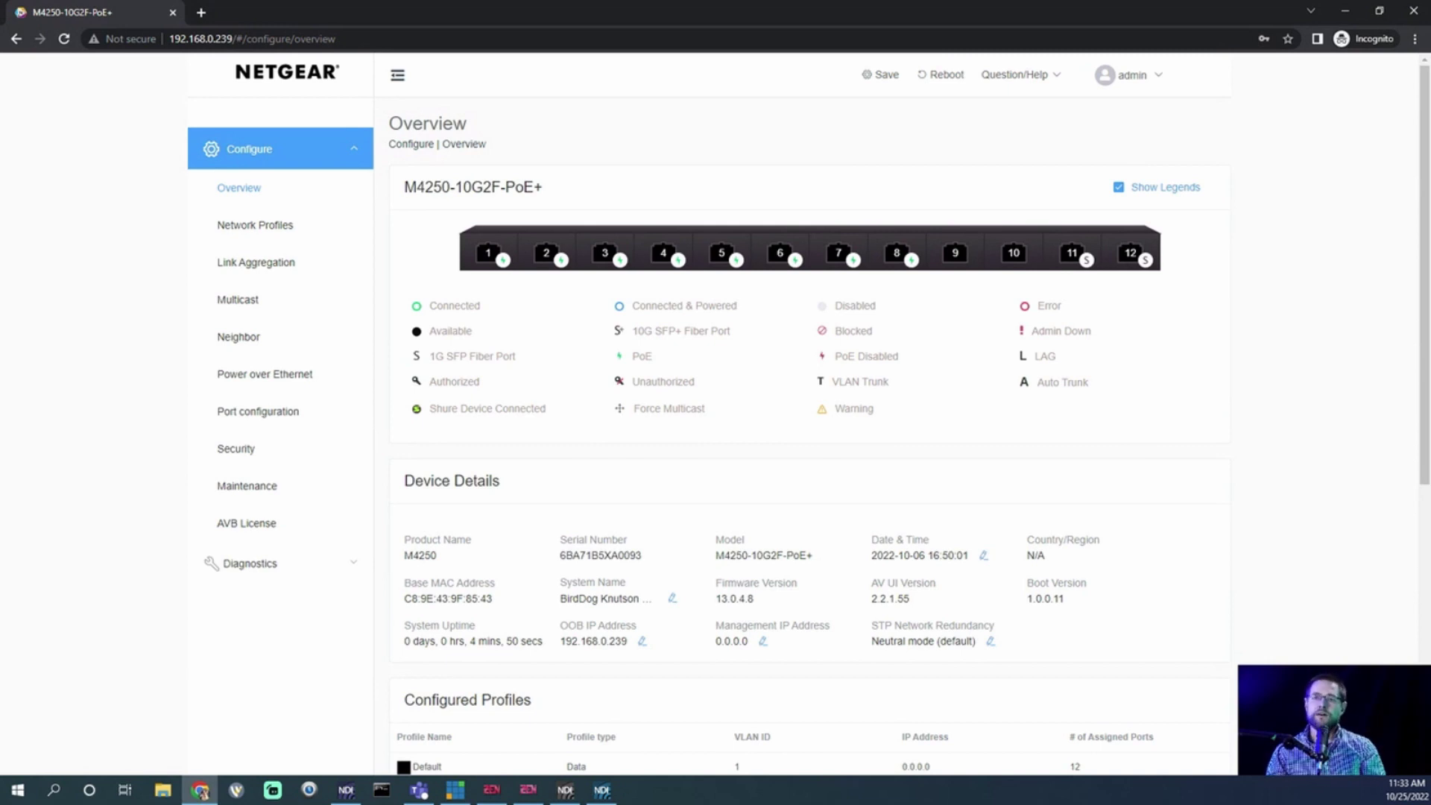
scroll(809, 418, down, 5)
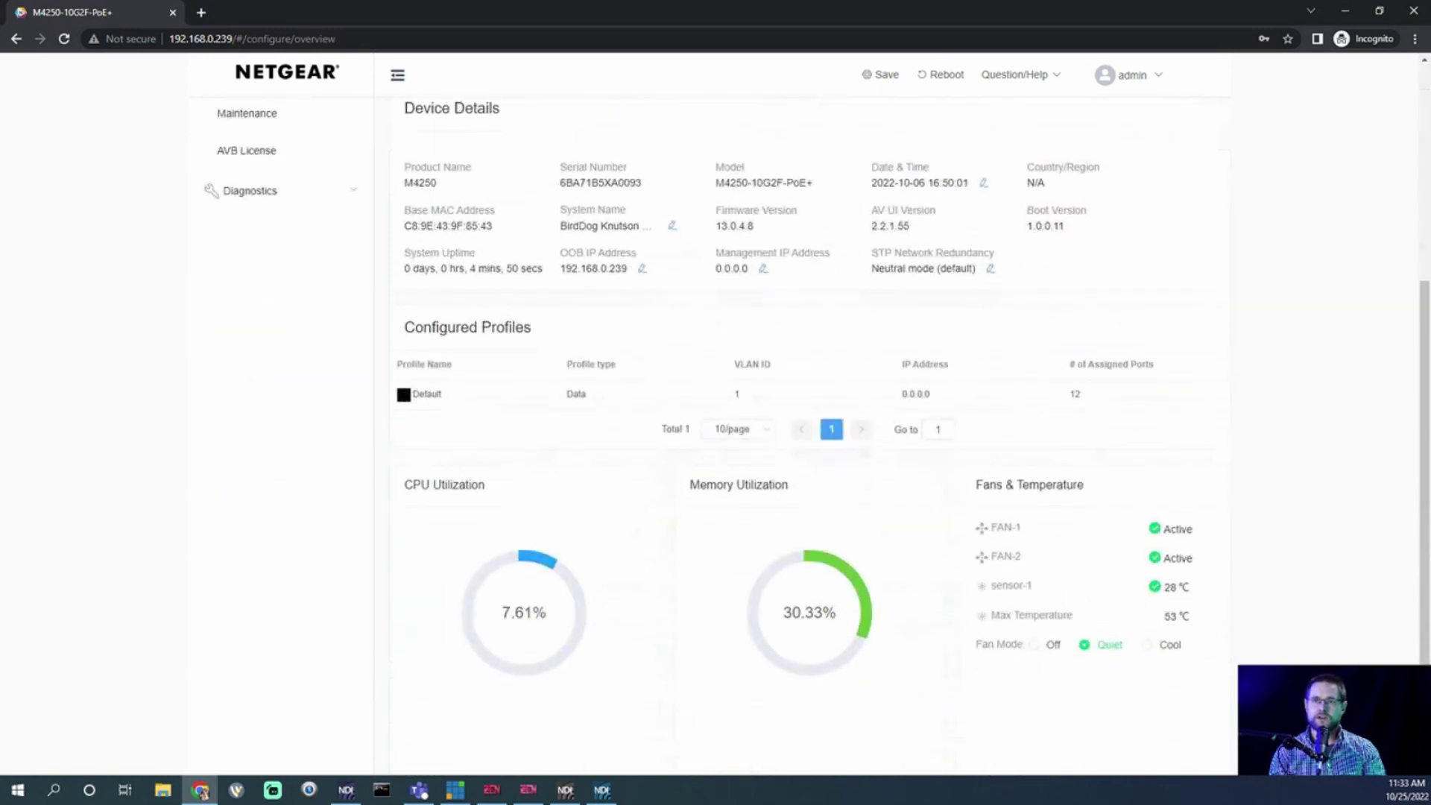
scroll(809, 417, up, 5)
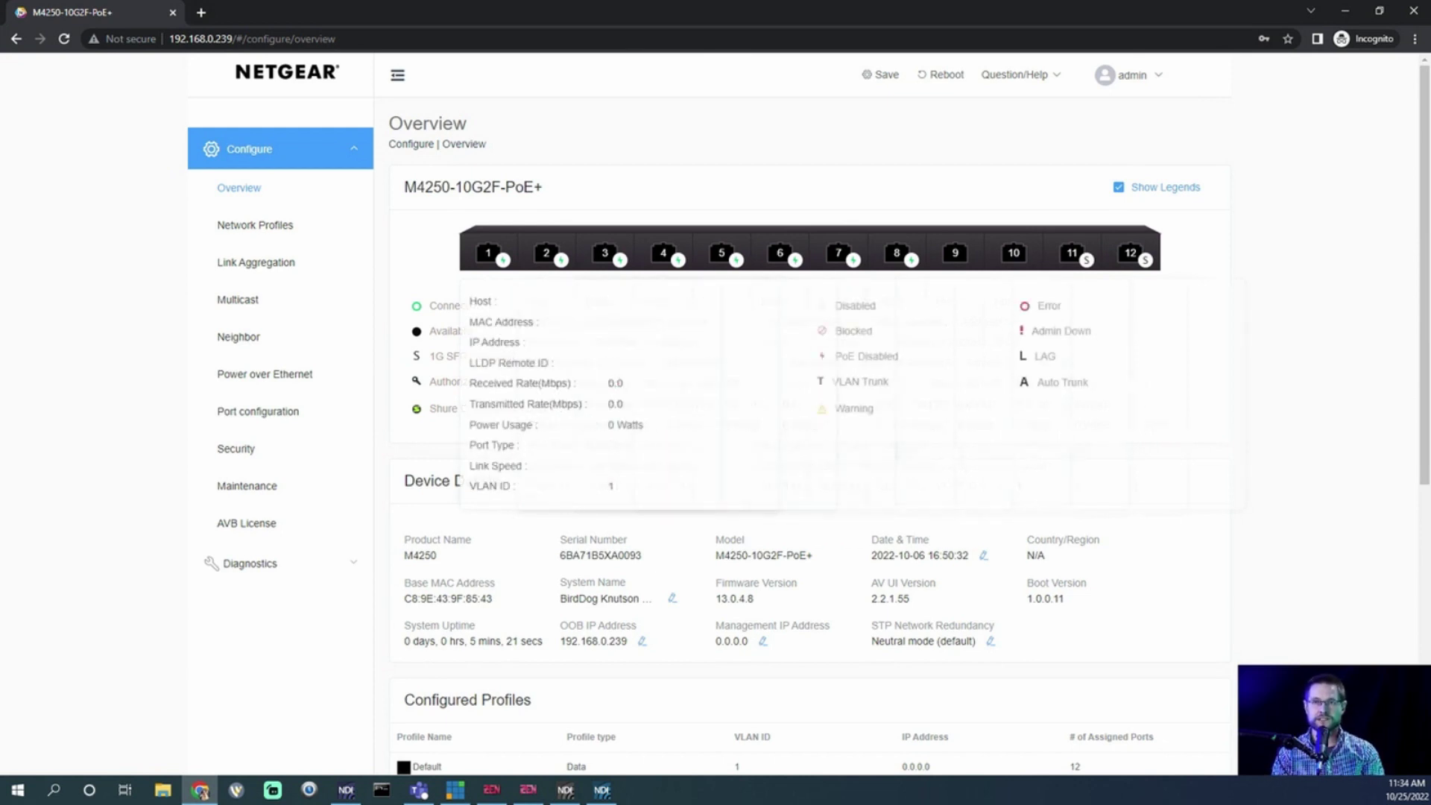
drag(543, 187, 500, 187)
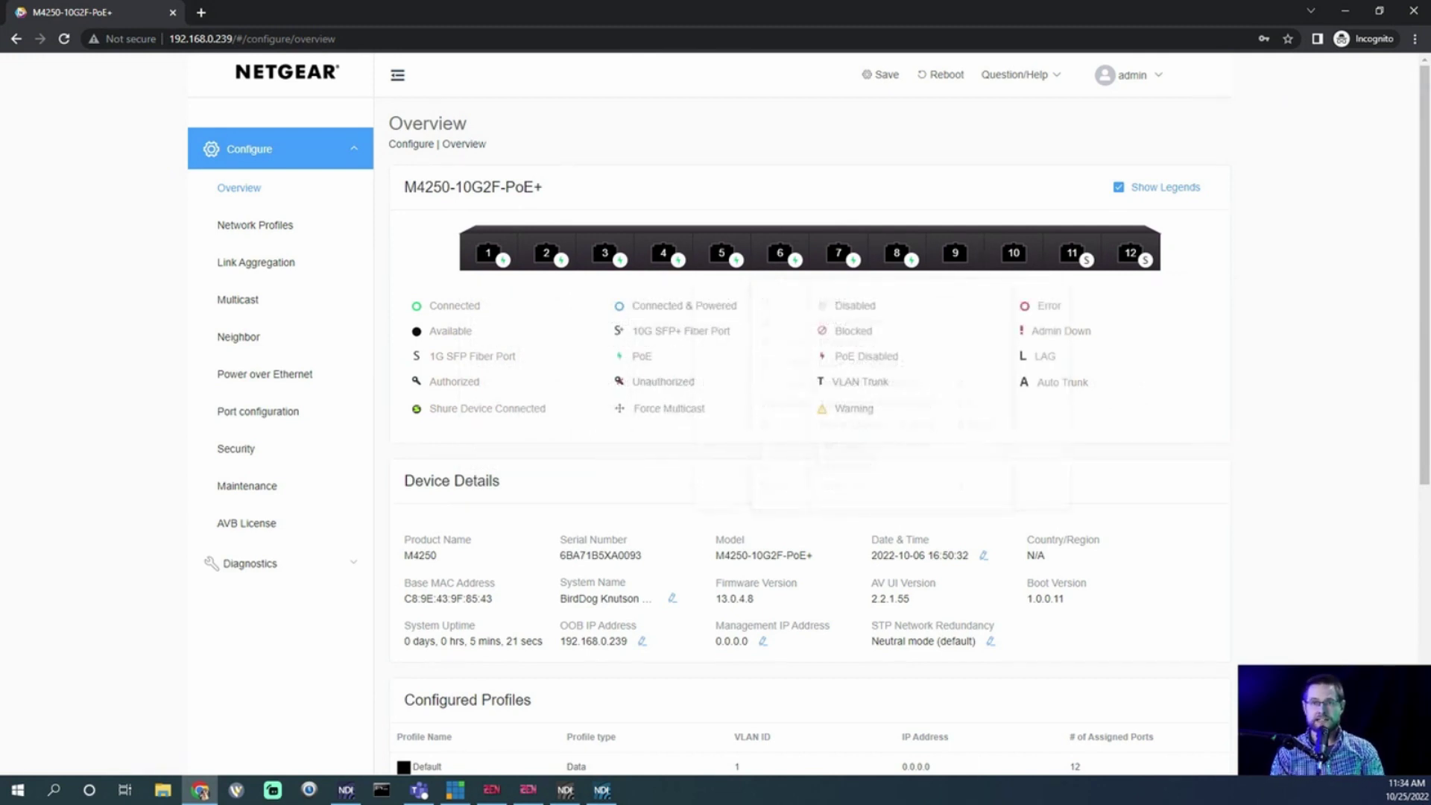
scroll(802, 417, down, 4)
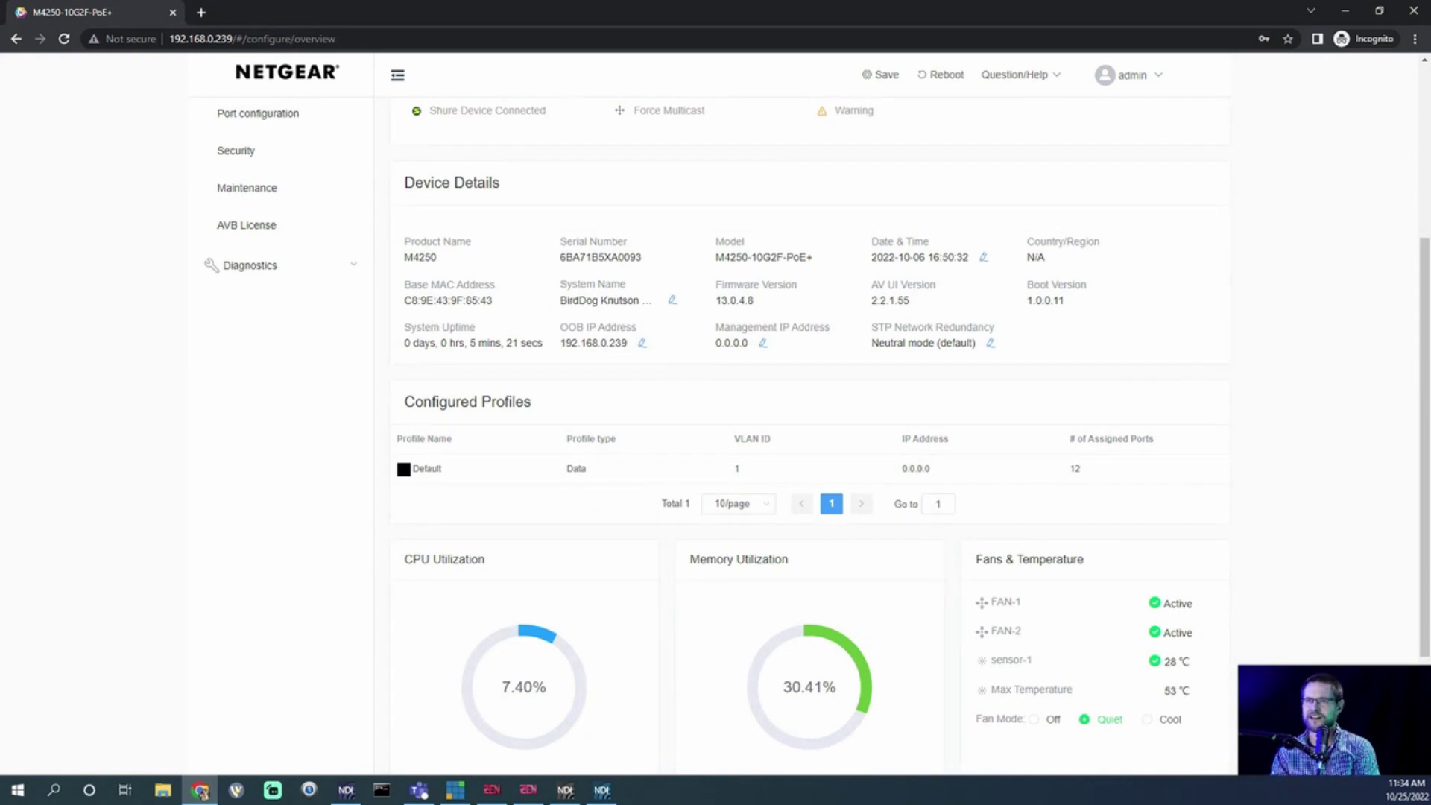
scroll(802, 418, down, 3)
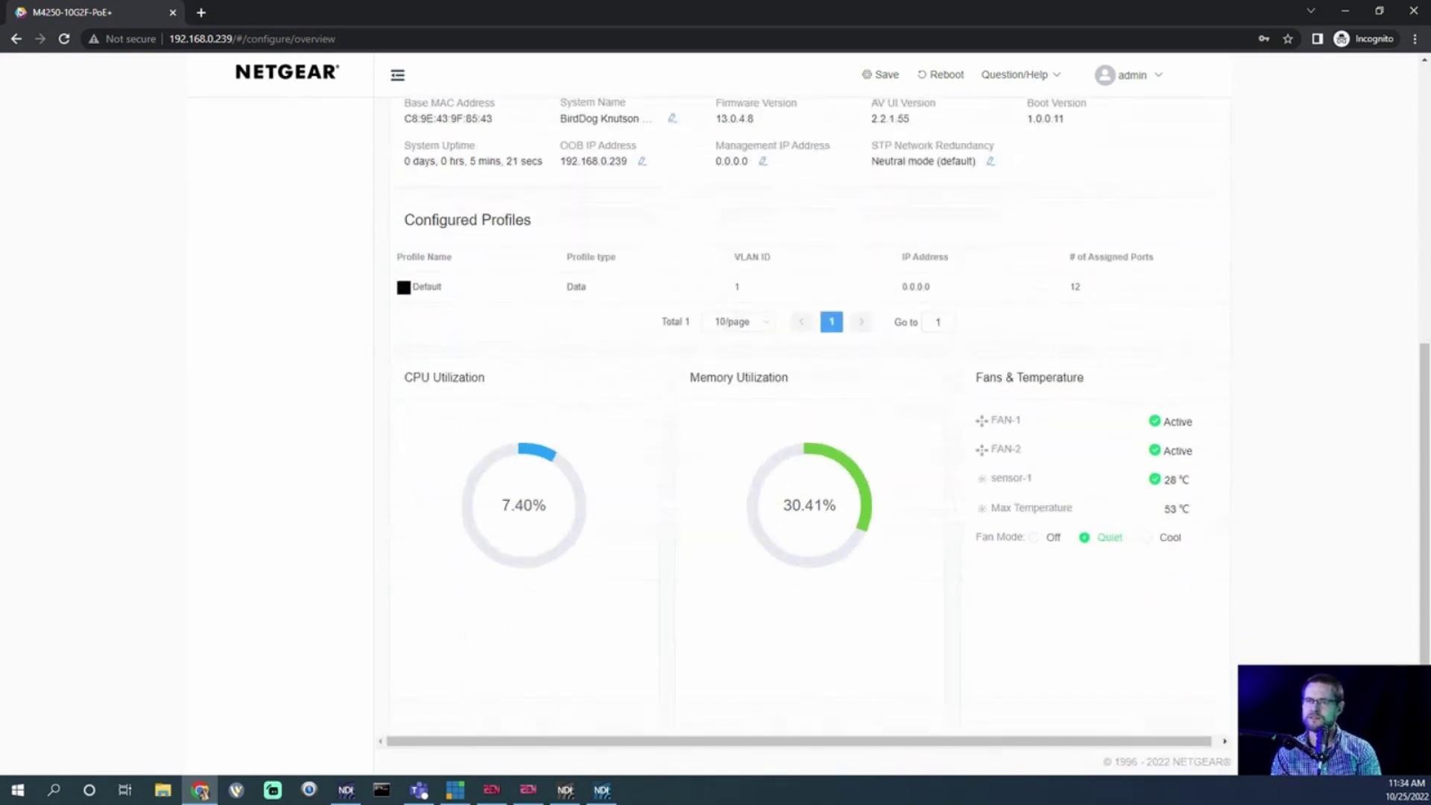
scroll(803, 417, up, 7)
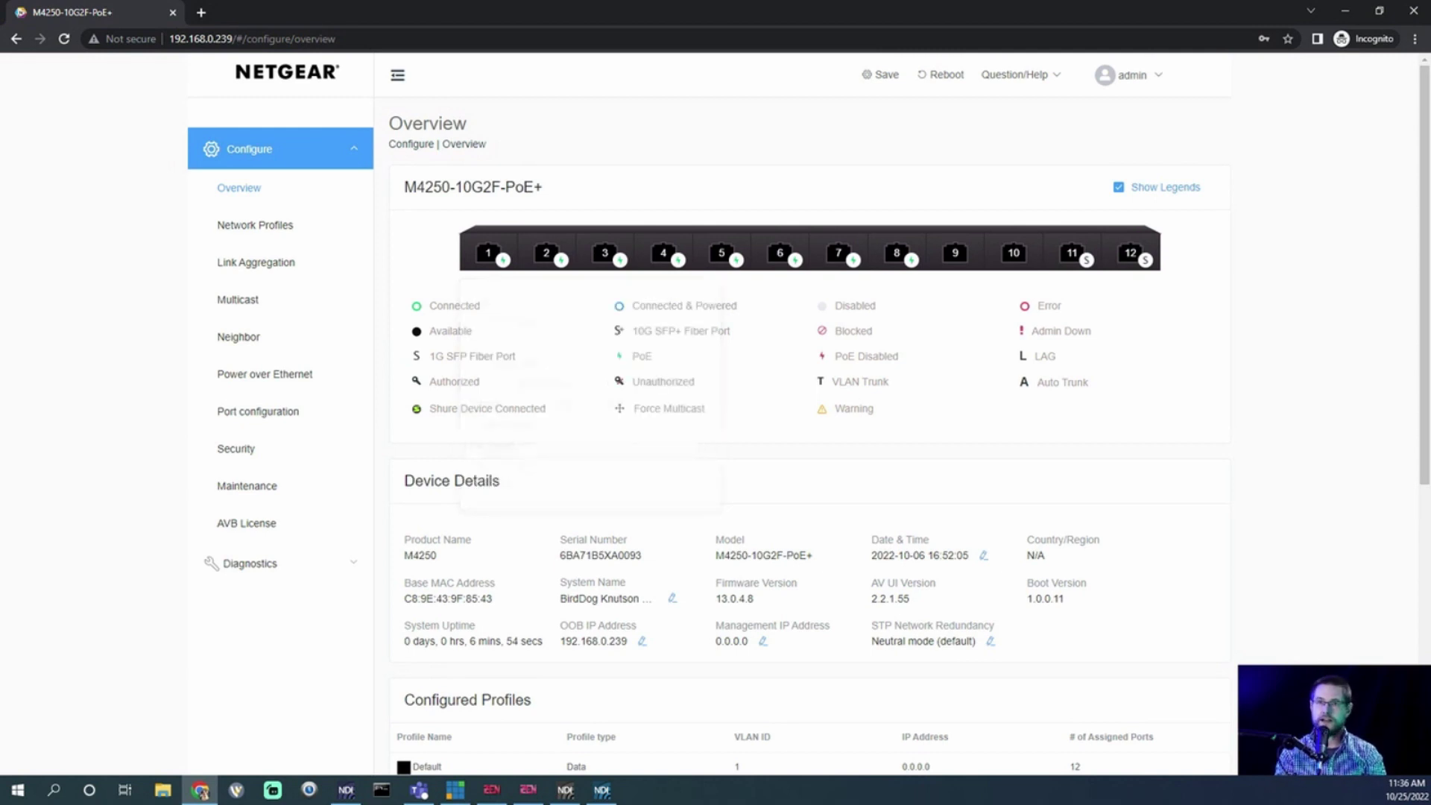
scroll(809, 410, down, 6)
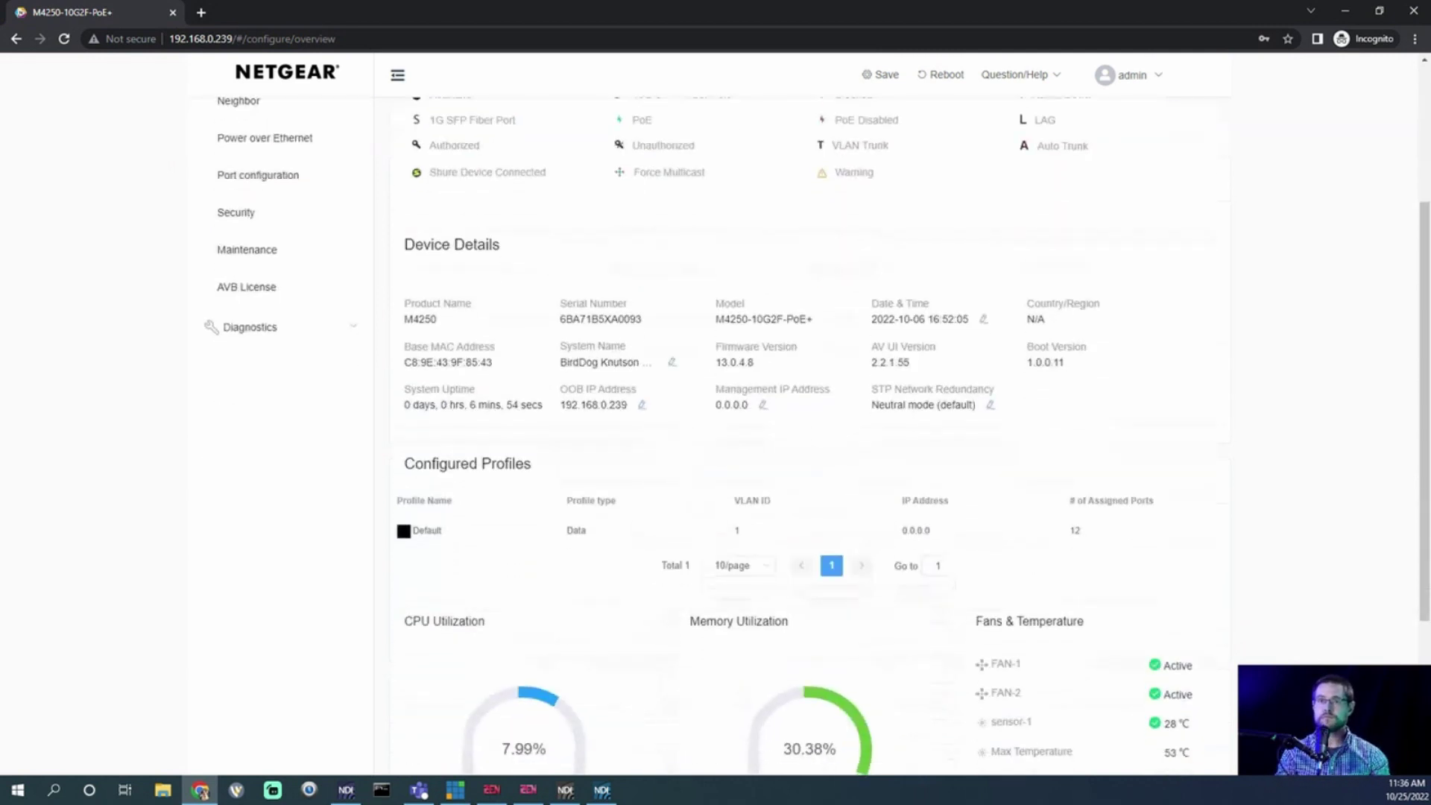
drag(423, 220, 517, 220)
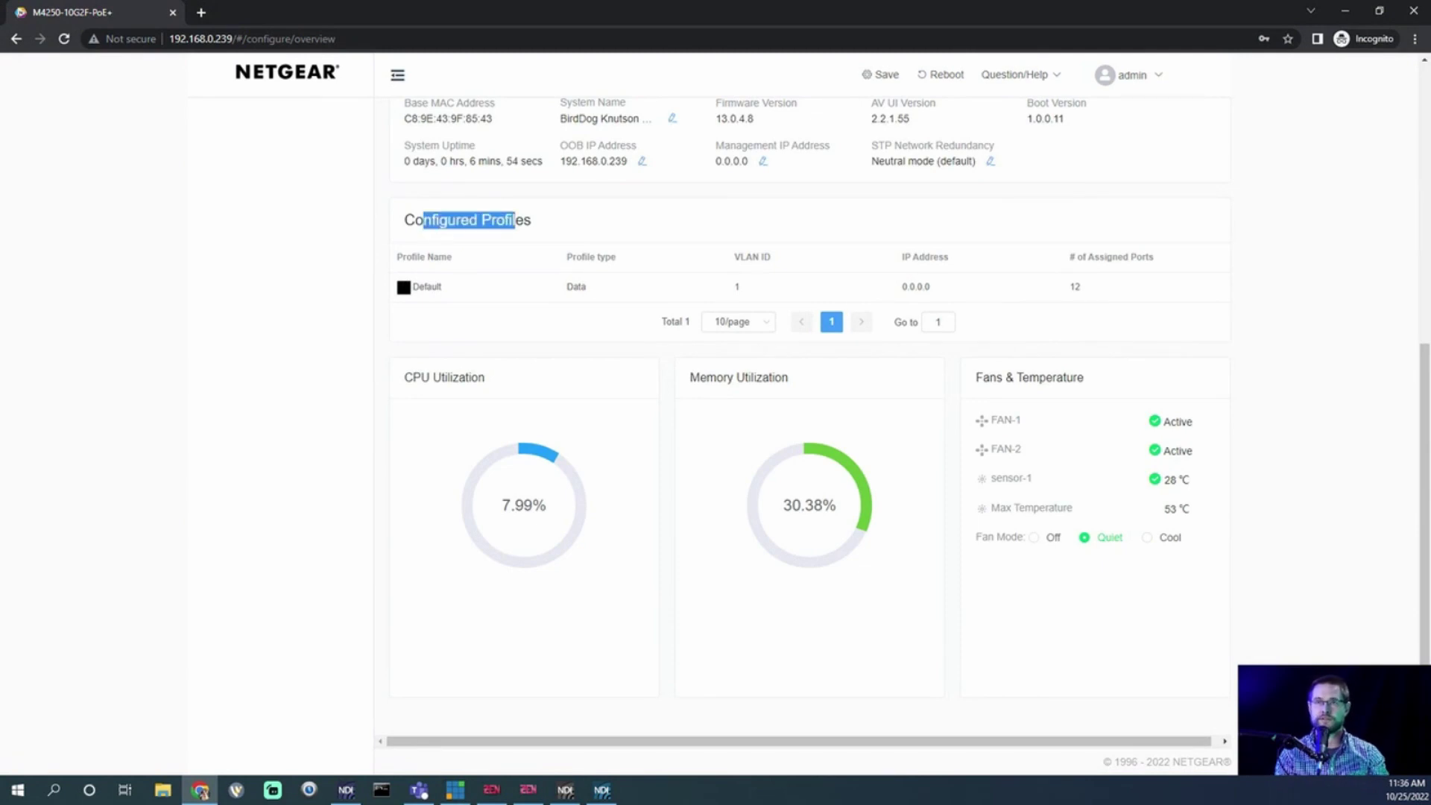
click(516, 220)
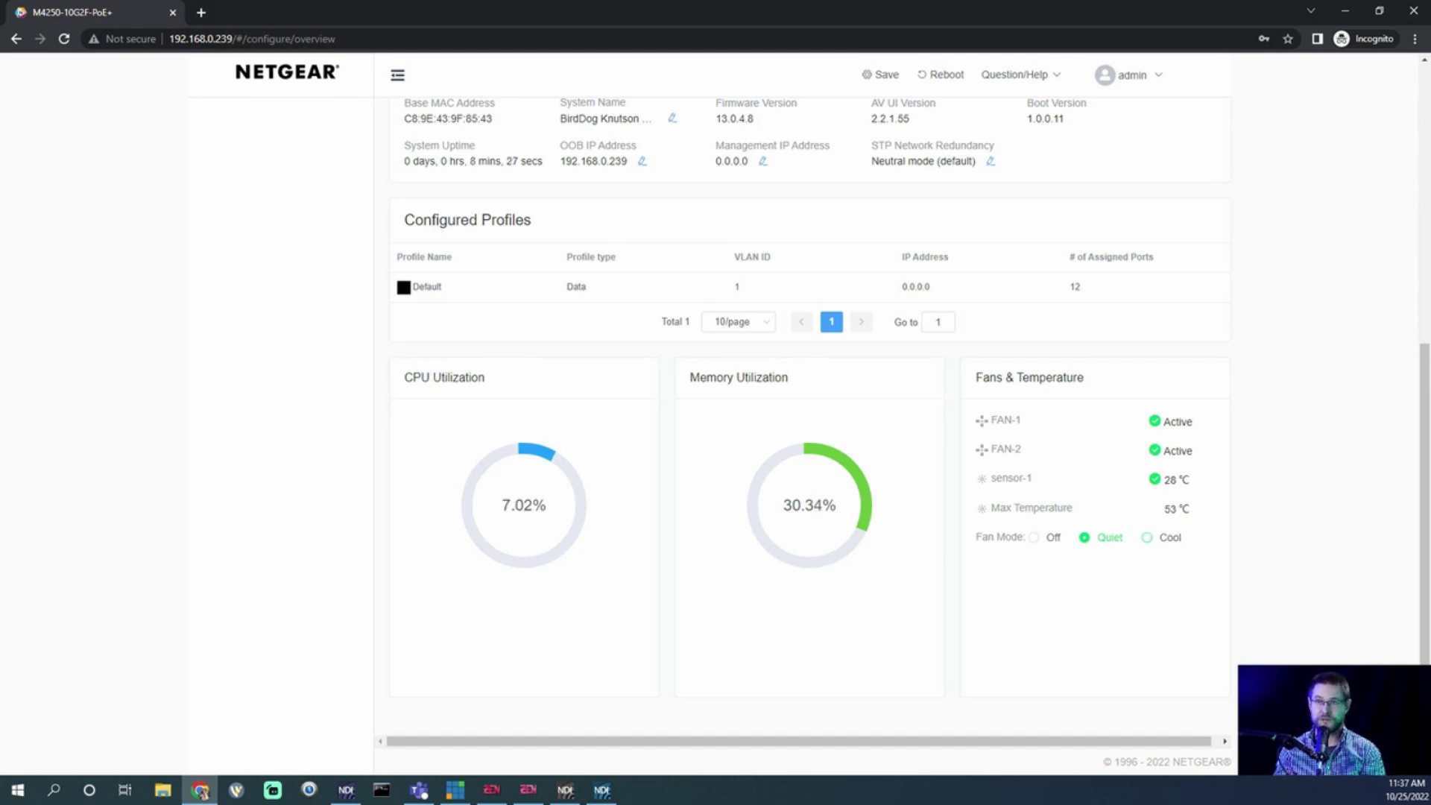
Set the fan mode to Cool and highlight the sensor and maximum temperature readings
click(1148, 538)
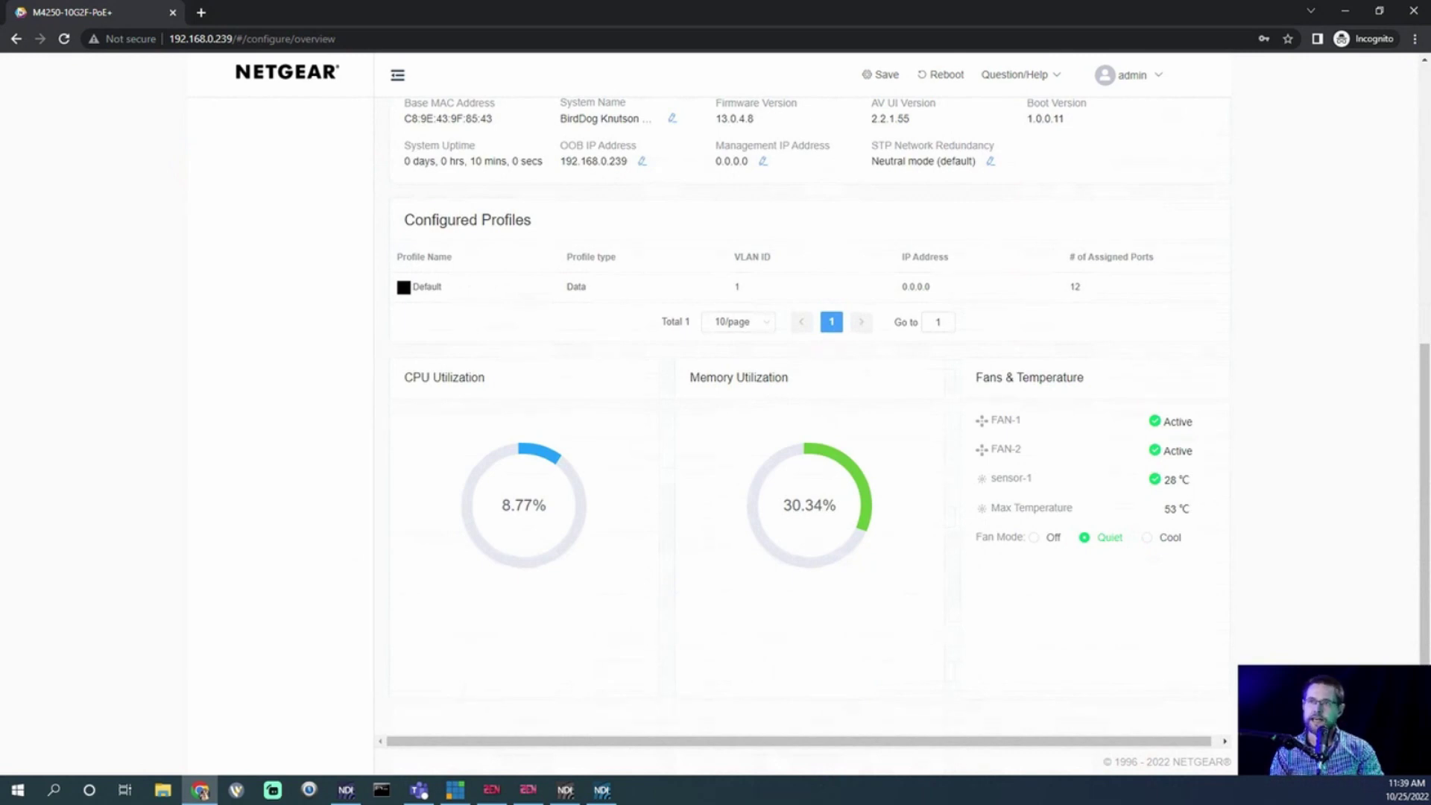
drag(1191, 511, 992, 478)
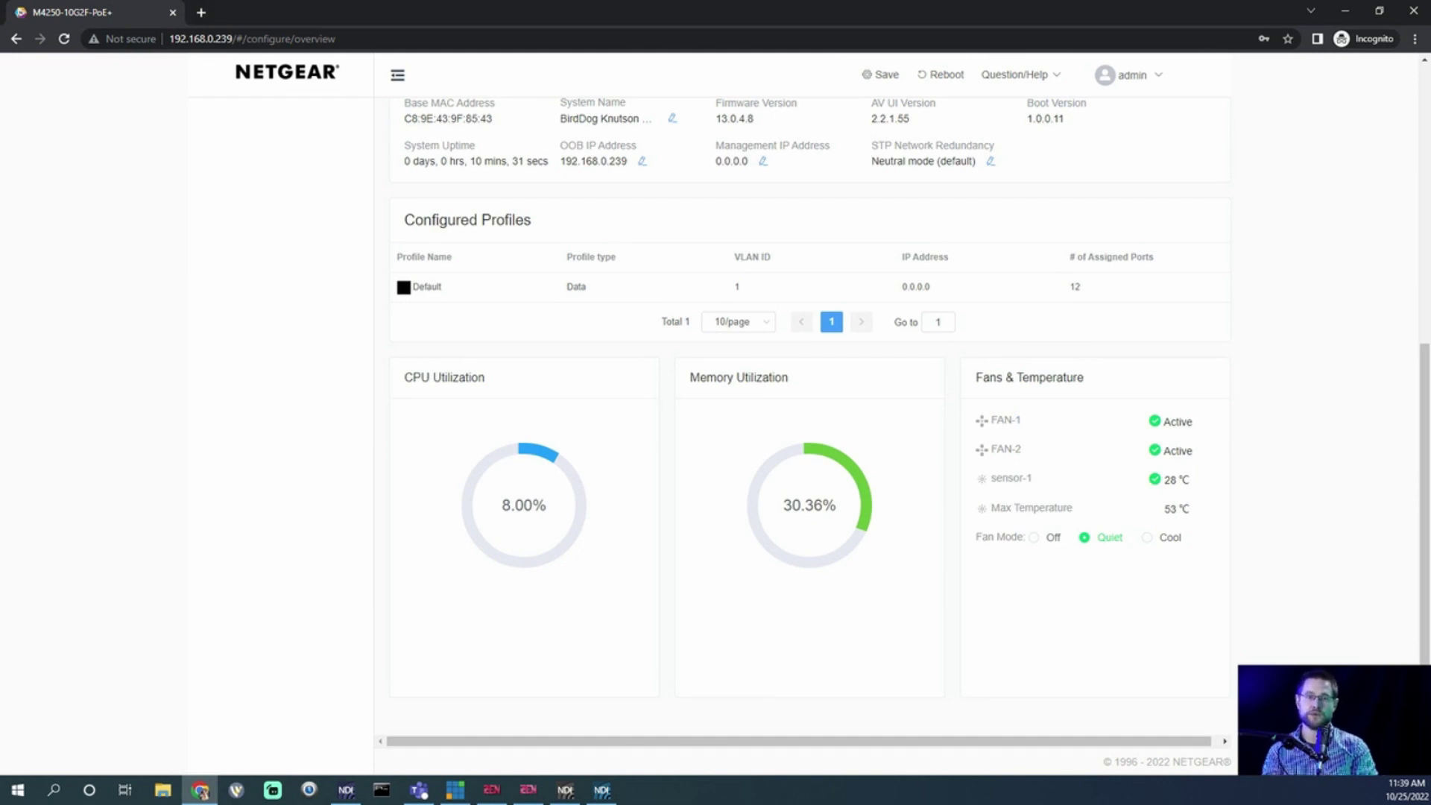
scroll(810, 421, up, 6)
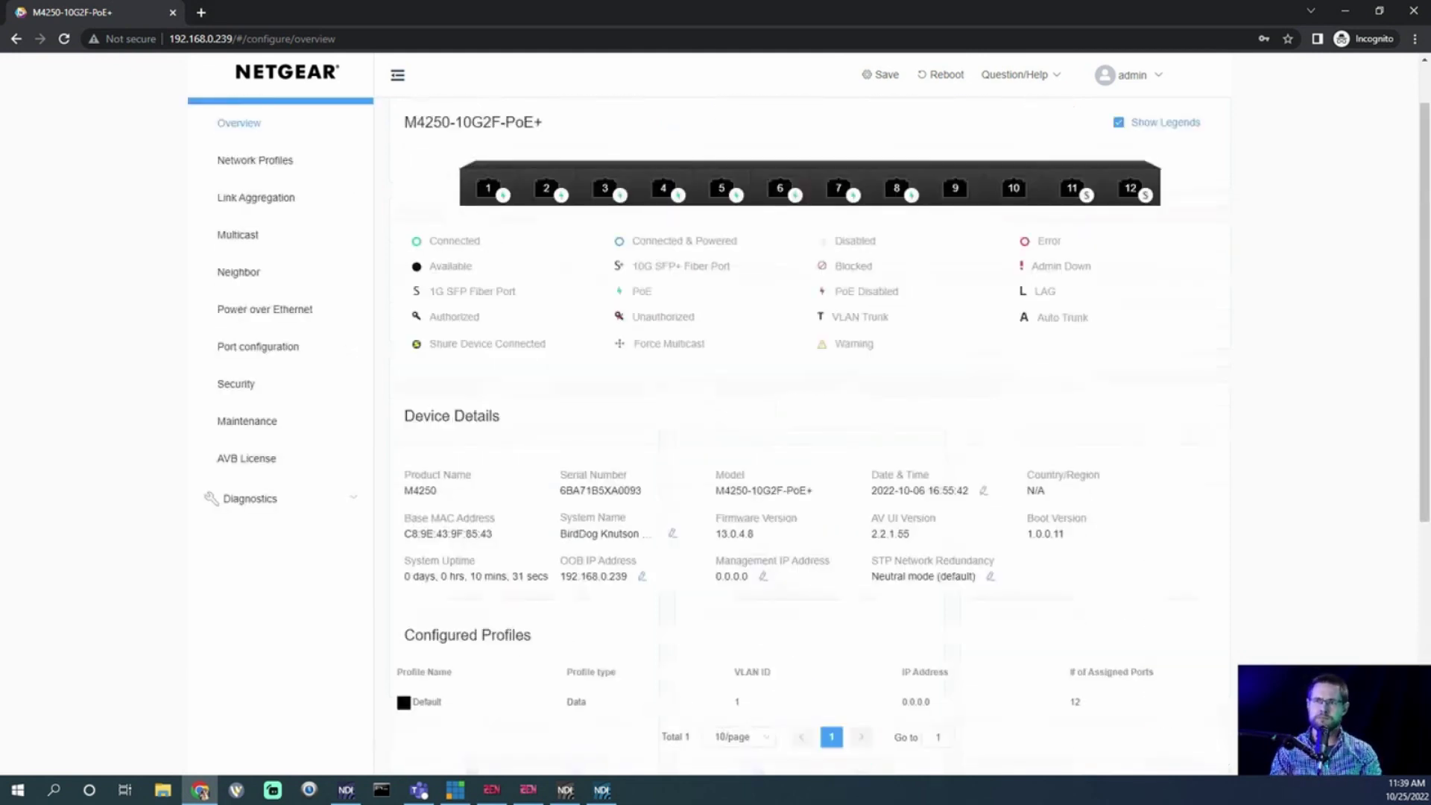